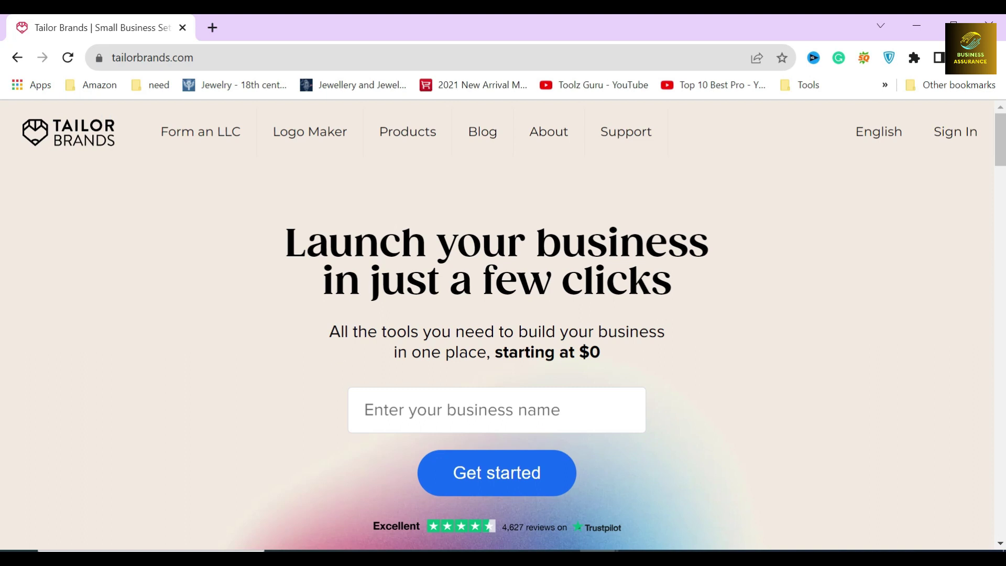
Look through the Tailor Brands homepage, including the sign-up figure and the one-stop-shop section
scroll(340, 341, "down", 15)
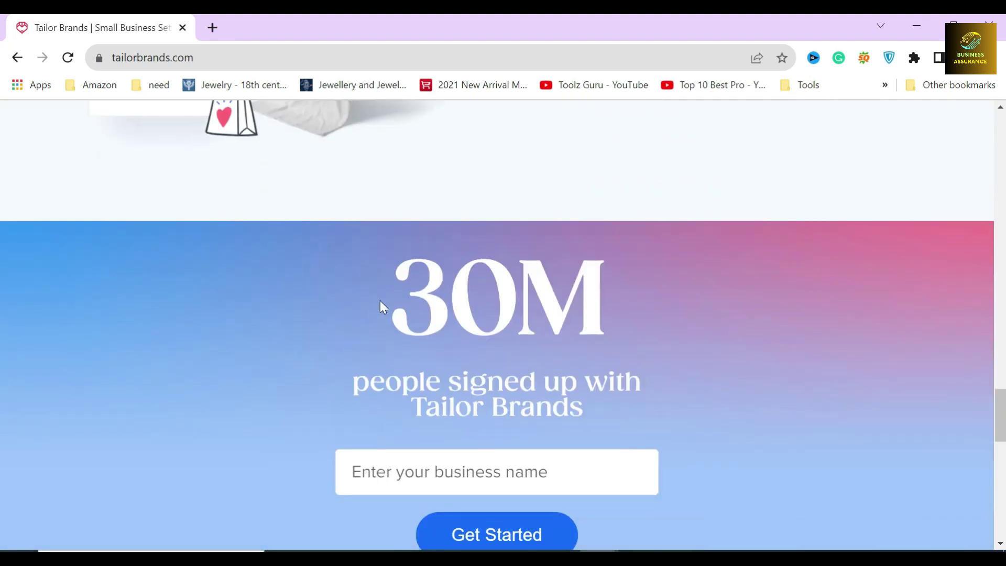
left_click_drag(380, 302, 664, 337)
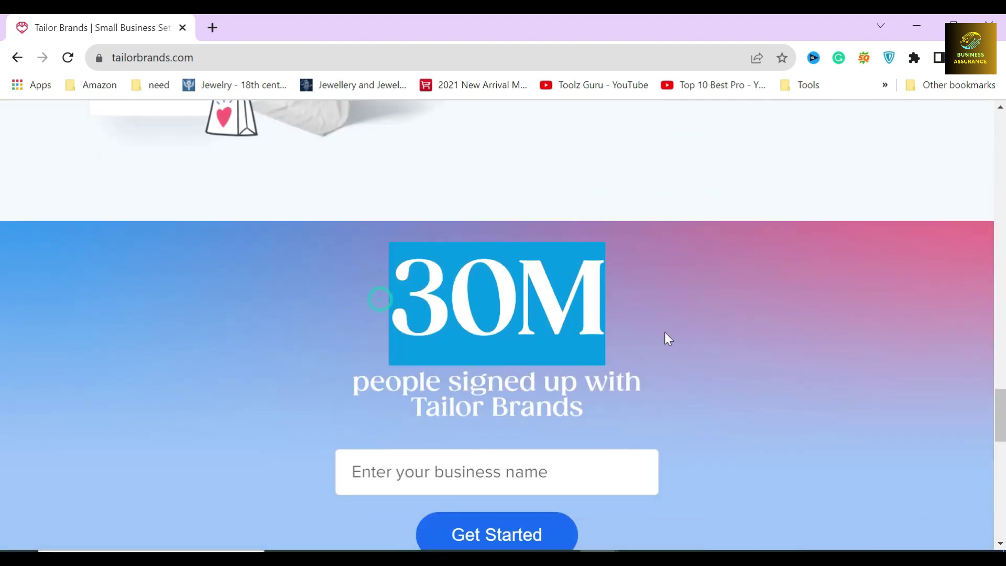
left_click(545, 376)
scroll(545, 376, "down", 5)
scroll(544, 376, "up", 4)
scroll(543, 374, "up", 15)
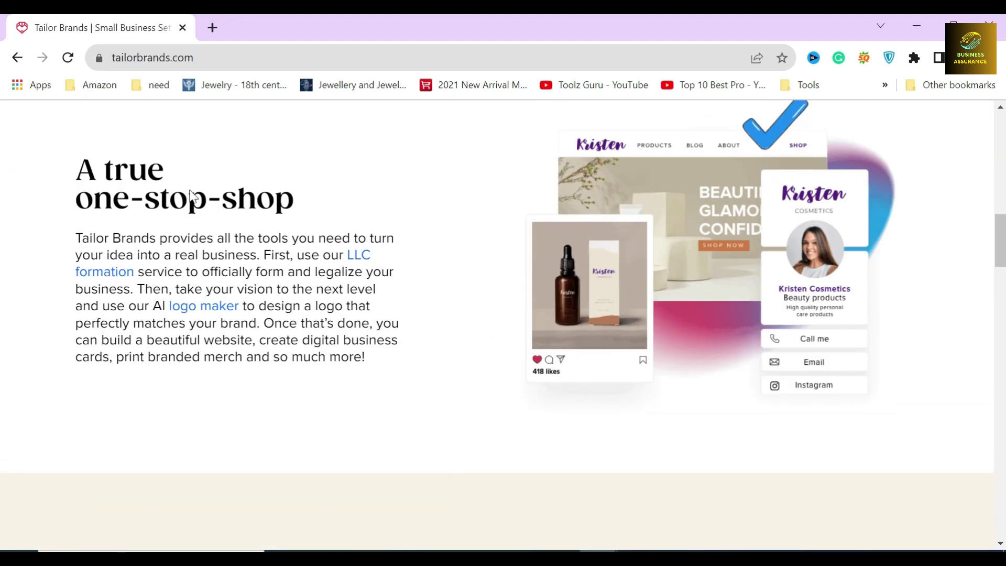
scroll(304, 199, "up", 15)
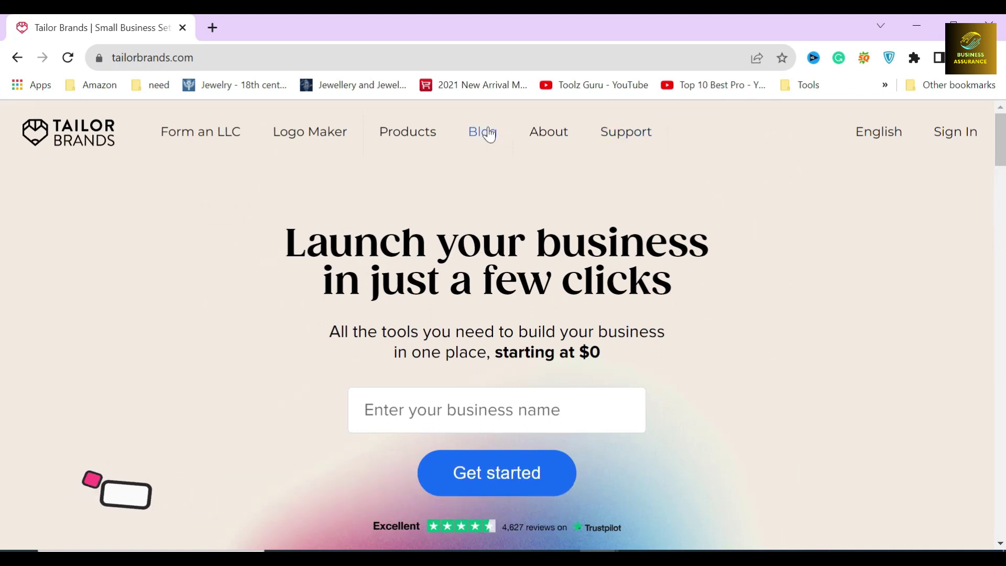
Open the Form an LLC page from the homepage
left_click(201, 137)
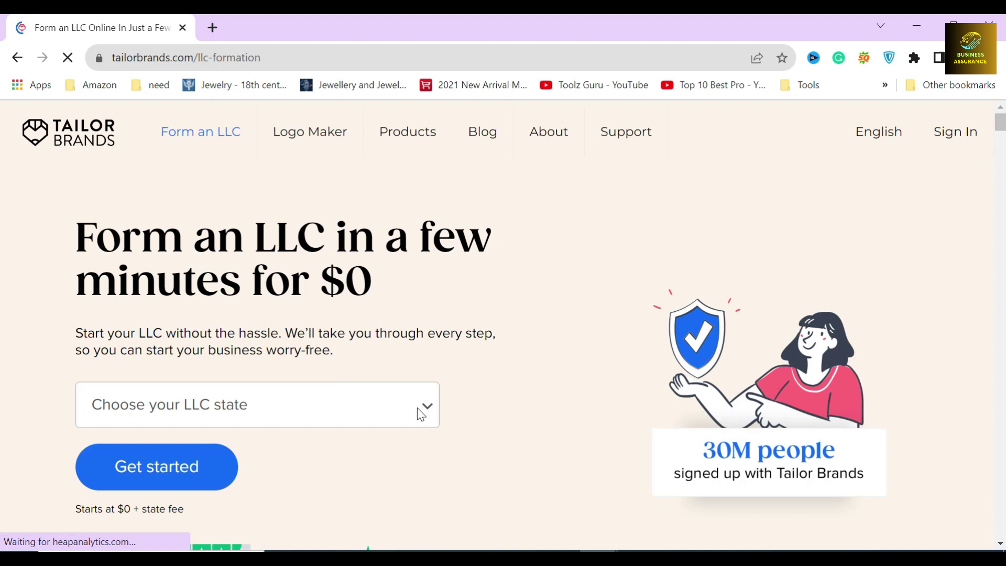
left_click_drag(90, 238, 432, 279)
left_click(432, 279)
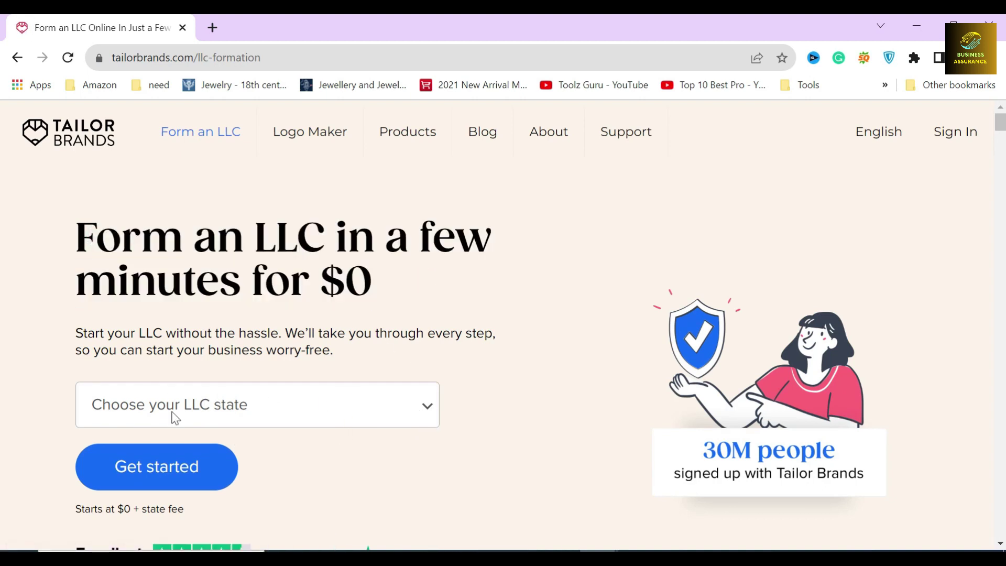
Choose Massachusetts as the LLC state and get started with the registration
left_click(325, 403)
scroll(188, 335, "down", 10)
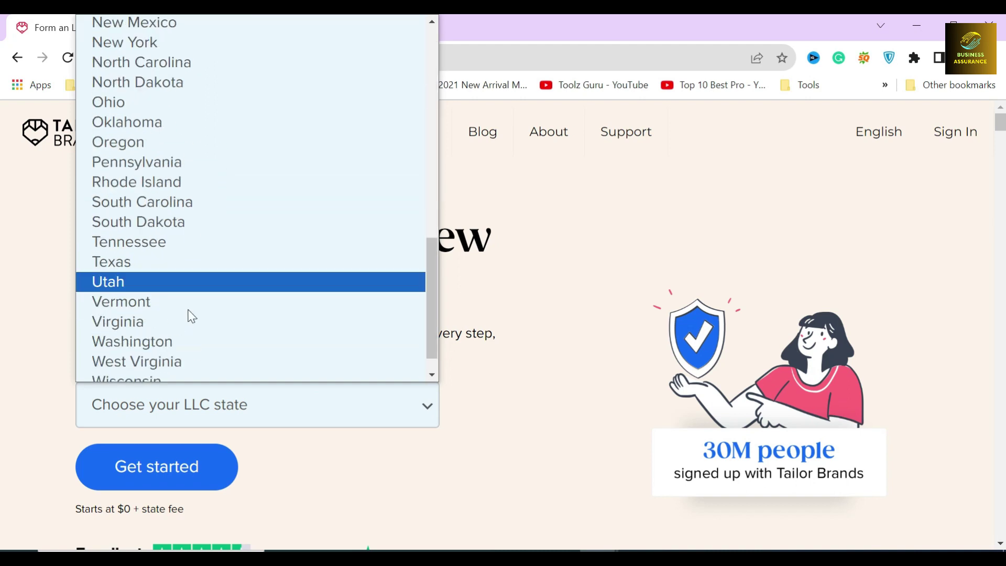
scroll(220, 270, "up", 10)
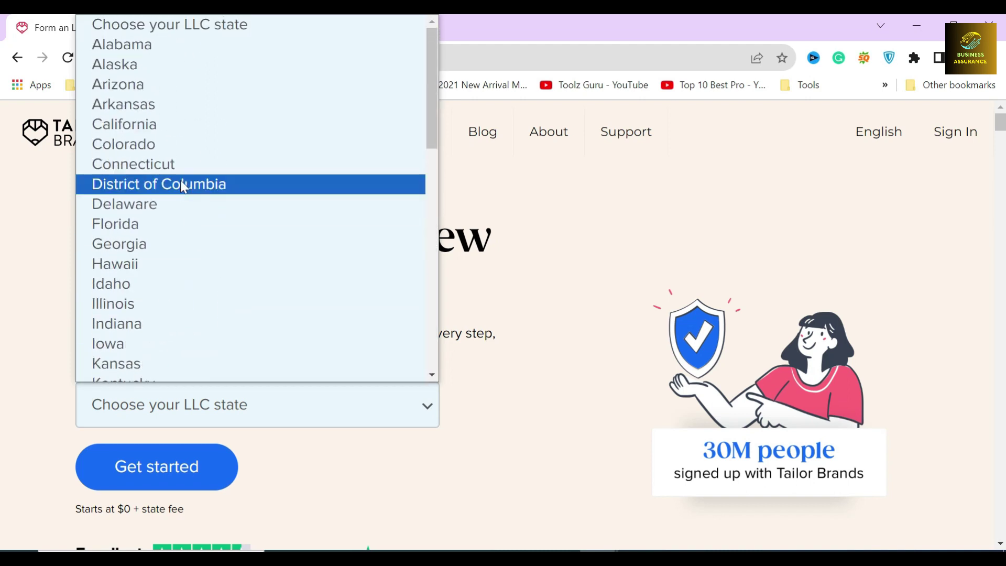
scroll(183, 343, "down", 3)
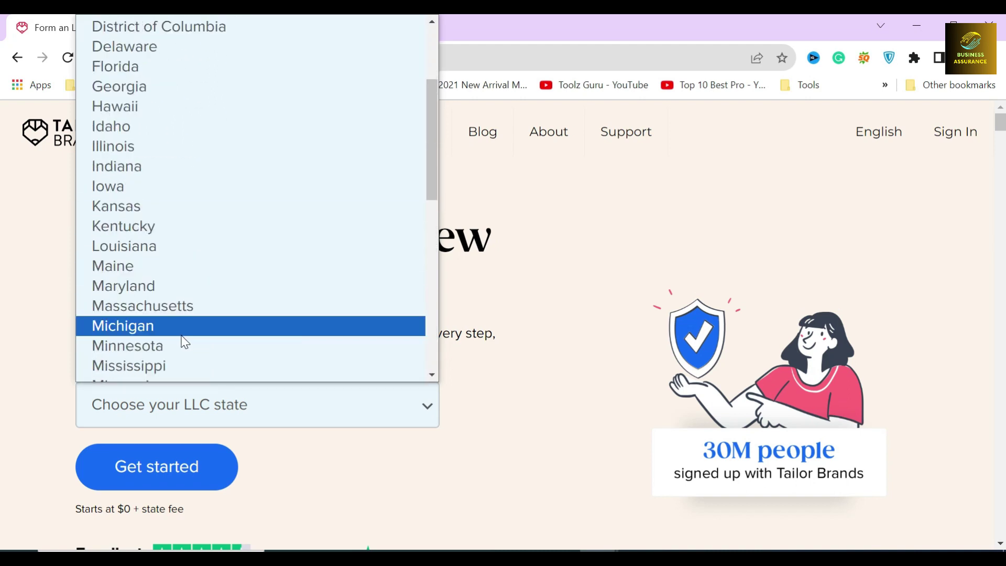
left_click(176, 309)
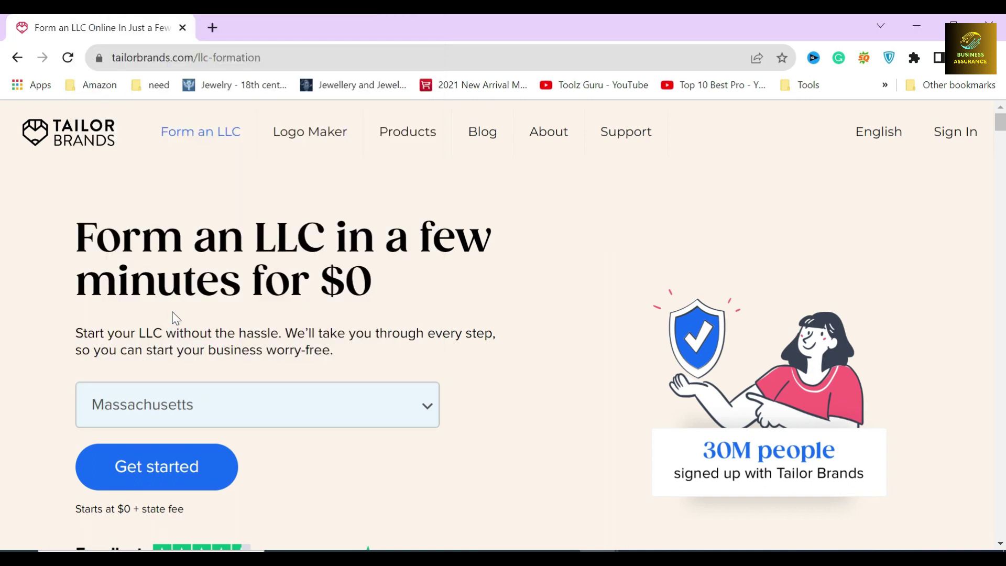
left_click(187, 469)
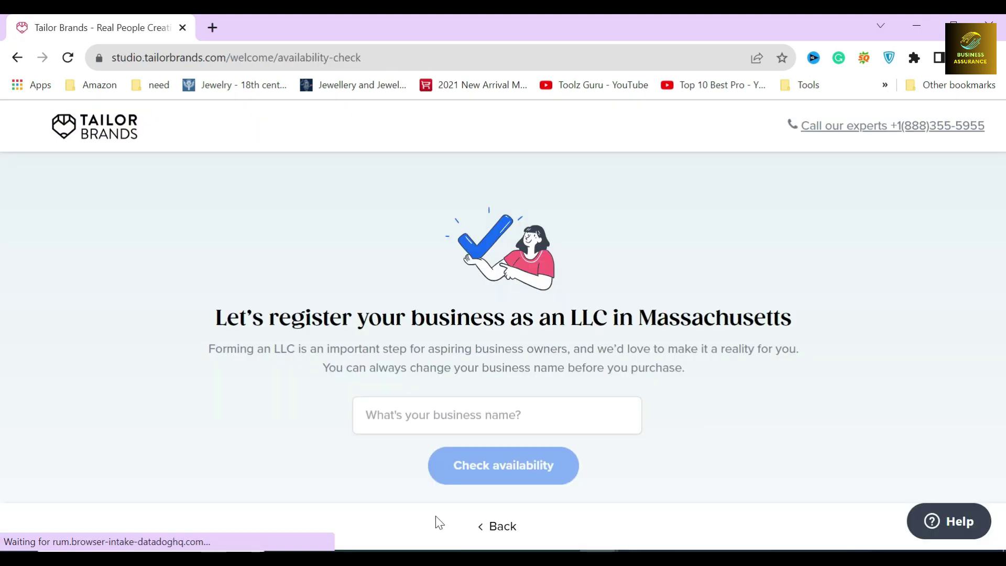
Enter JFDJJDS as the business name and check its availability
left_click(474, 417)
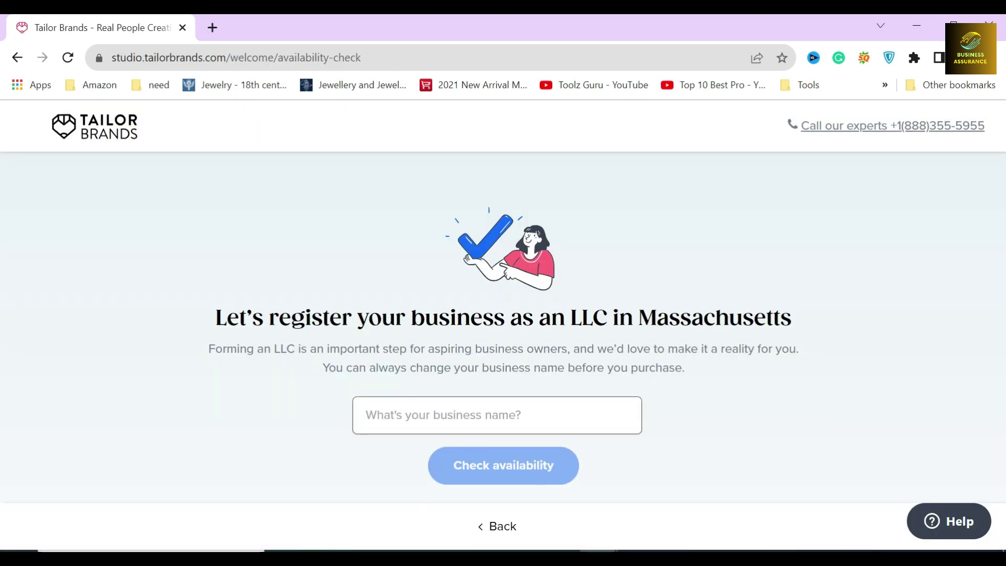
type("JFDJJDS")
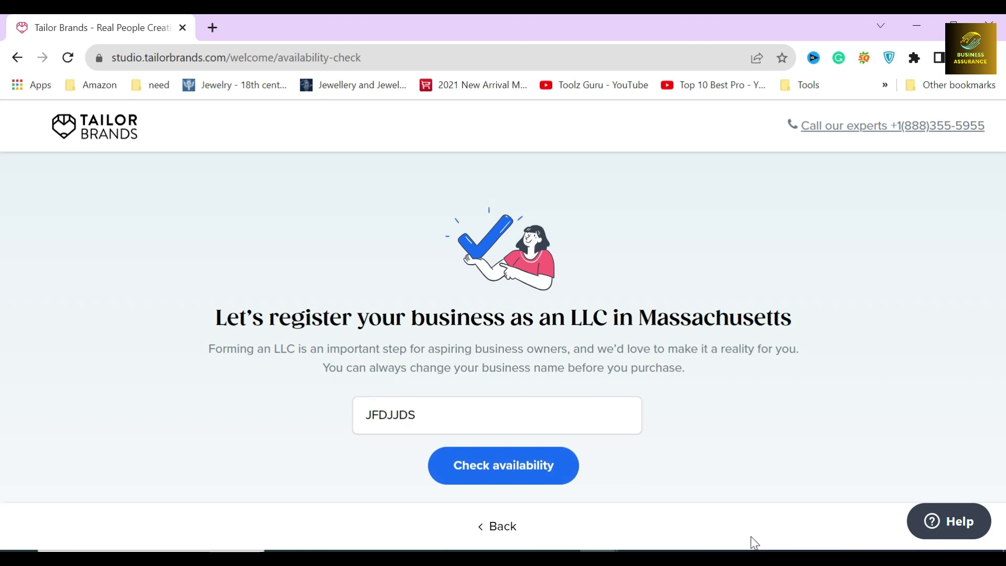
left_click(550, 472)
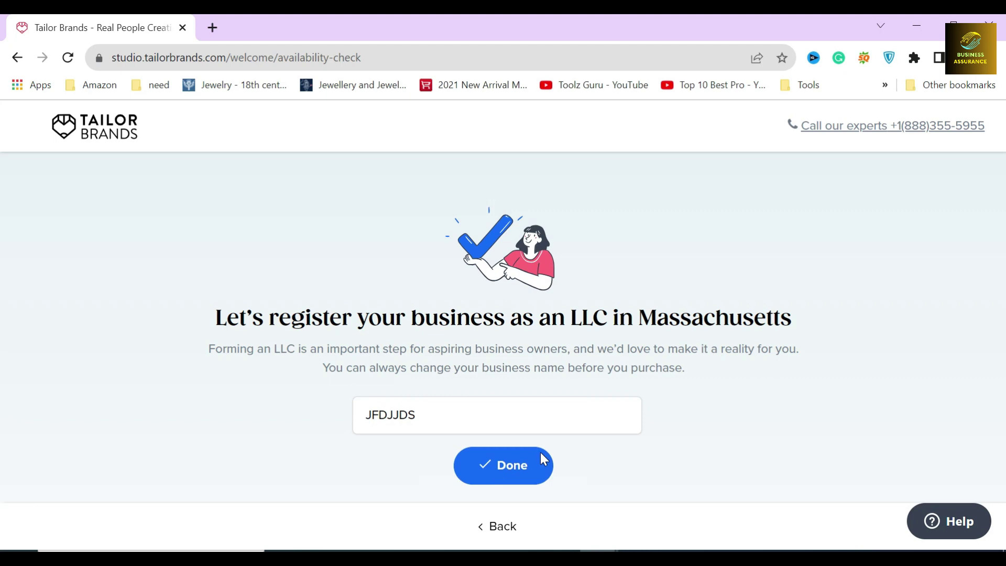
left_click_drag(449, 350, 583, 356)
left_click(568, 316)
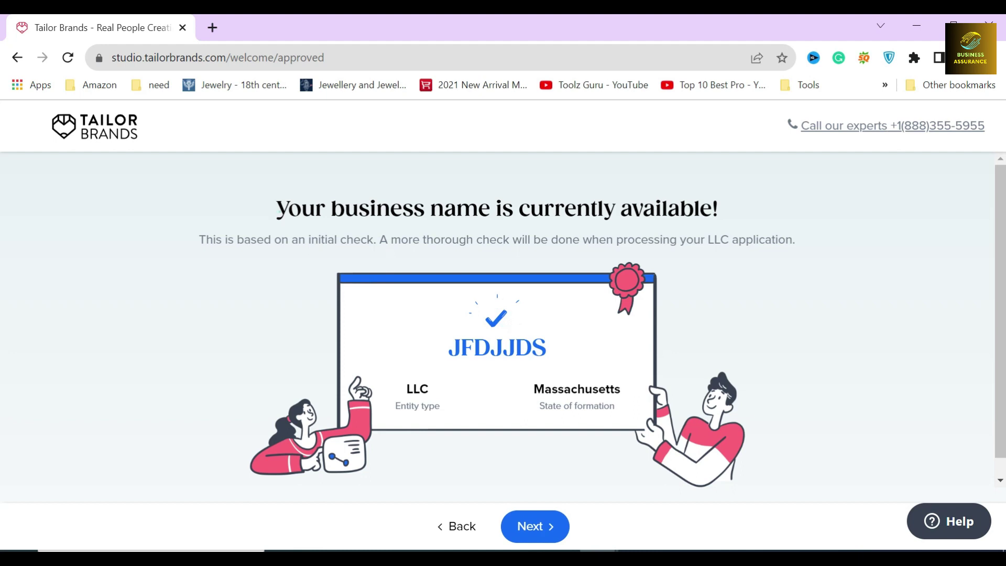
Continue past the name availability result and the LLC process overview to the business offering question
left_click_drag(272, 207, 806, 223)
left_click(742, 216)
left_click(538, 516)
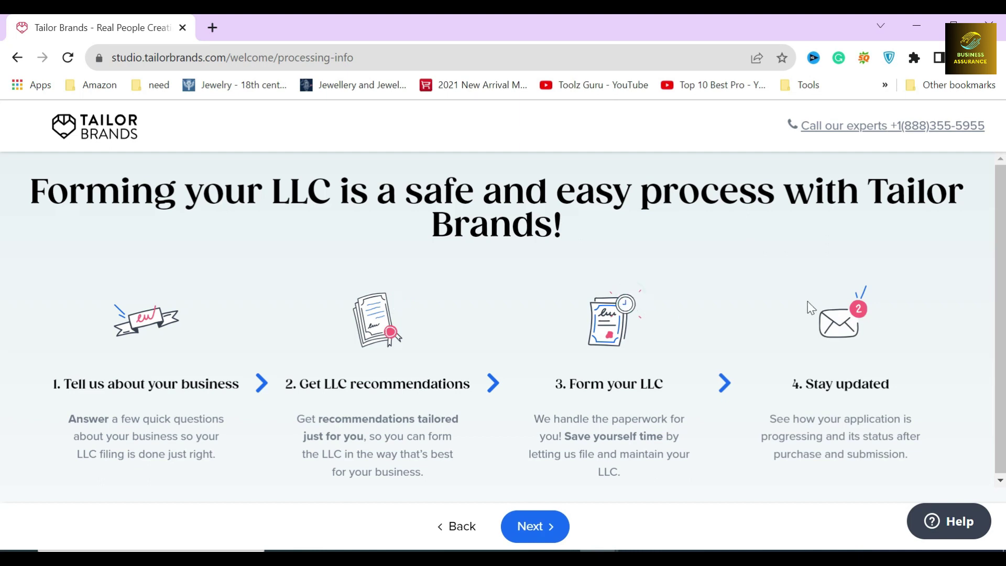
left_click(538, 528)
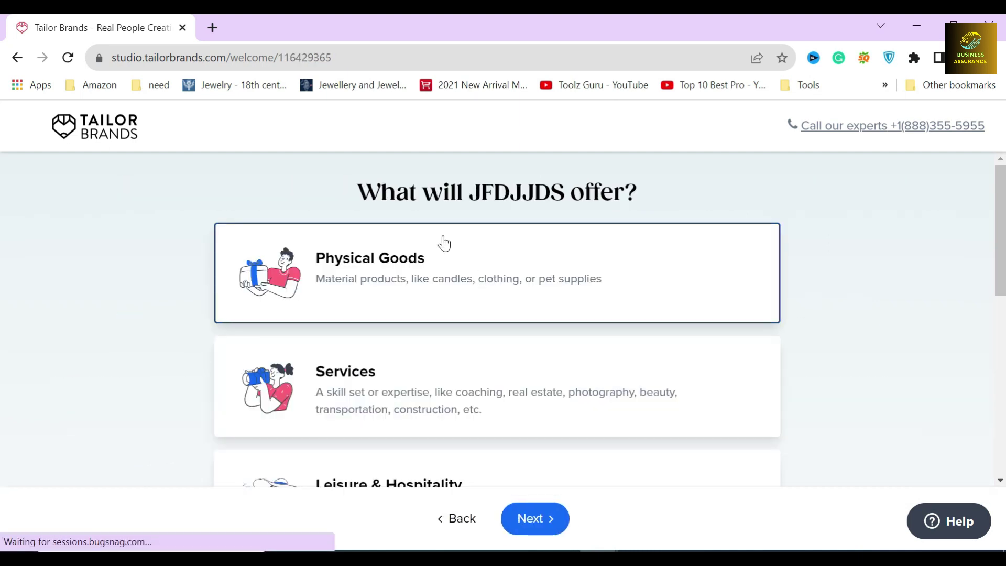
Examine the offering categories for JFDJJDS, from Physical Goods down to Other
triple_click(443, 193)
left_click(188, 308)
scroll(189, 335, "down", 9)
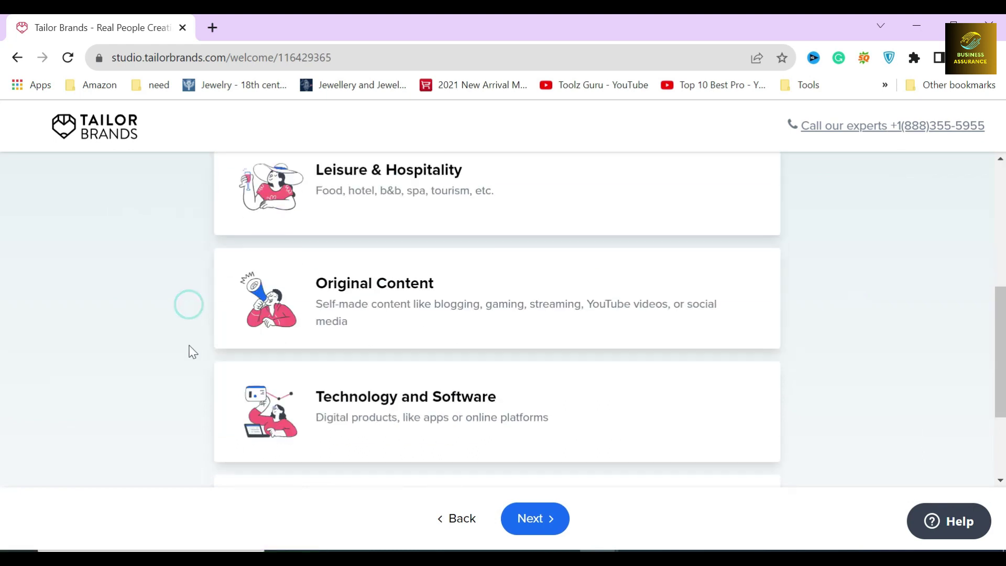
scroll(195, 352, "up", 9)
scroll(194, 352, "down", 1)
left_click(195, 186)
scroll(209, 251, "down", 2)
left_click(204, 226)
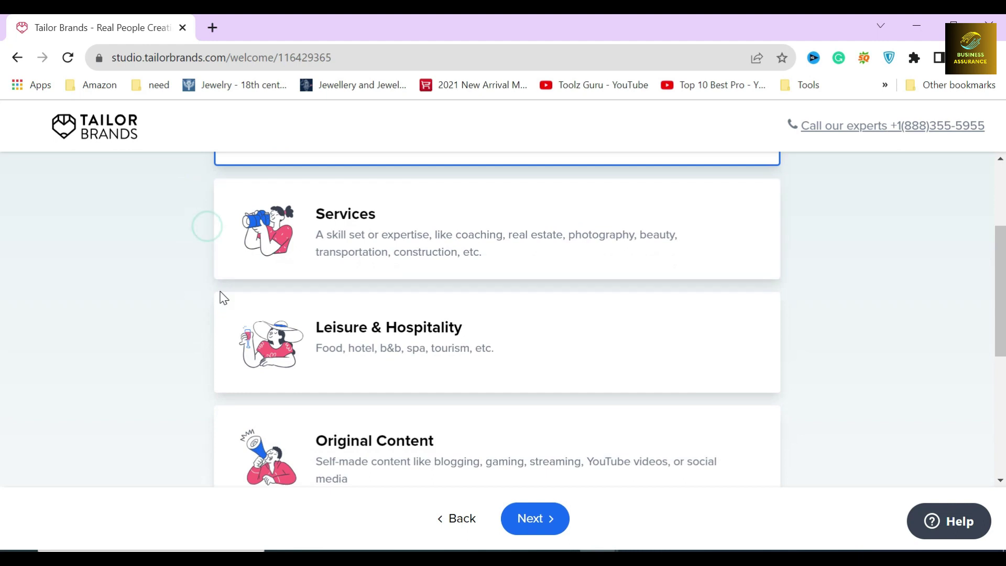
scroll(210, 278, "down", 2)
left_click(198, 254)
scroll(197, 261, "down", 4)
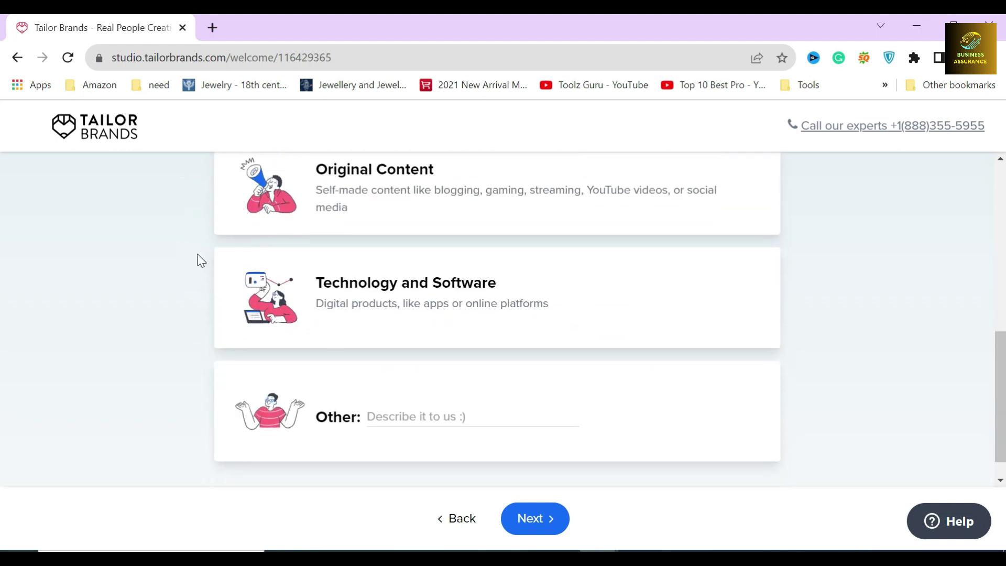
scroll(204, 243, "up", 1)
left_click(199, 236)
scroll(206, 314, "down", 1)
left_click(203, 265)
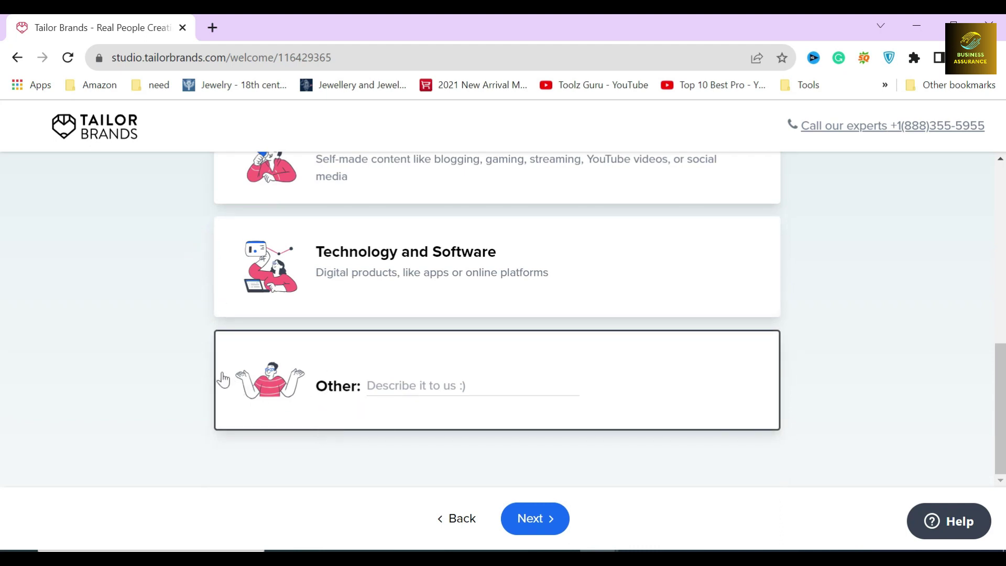
left_click(194, 367)
scroll(403, 407, "up", 10)
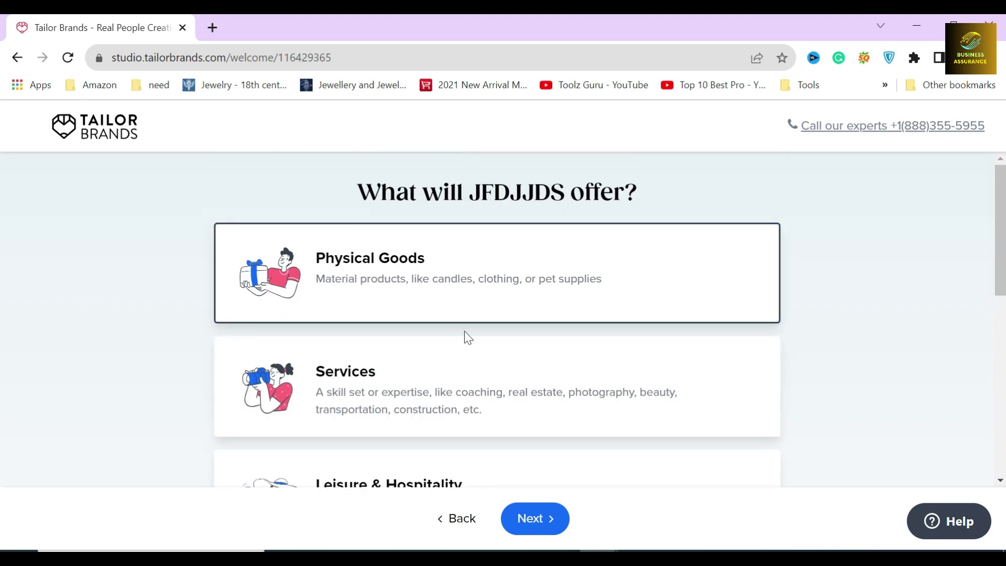
Continue with Physical Goods as the offering and proceed to the business stage question
left_click(525, 520)
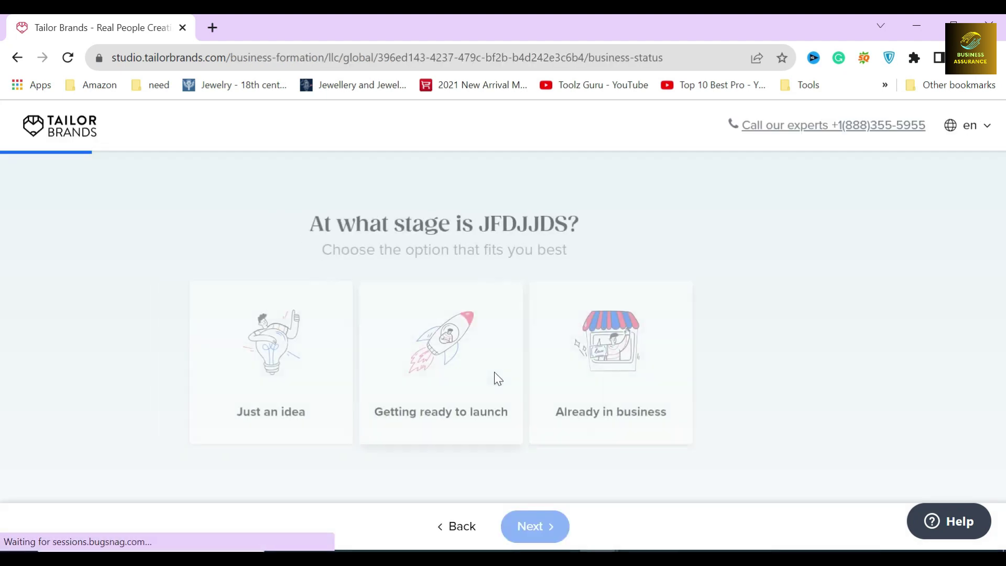
left_click_drag(584, 341, 745, 225)
left_click(745, 225)
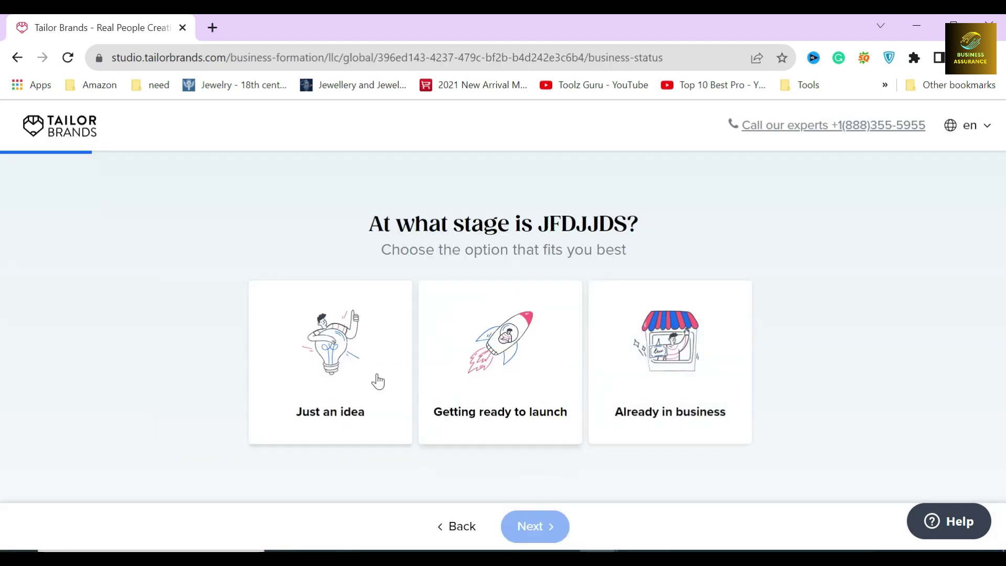
Set the business stage to "Just an idea" and answer the employee question with "No, just me"
left_click(377, 382)
left_click(534, 527)
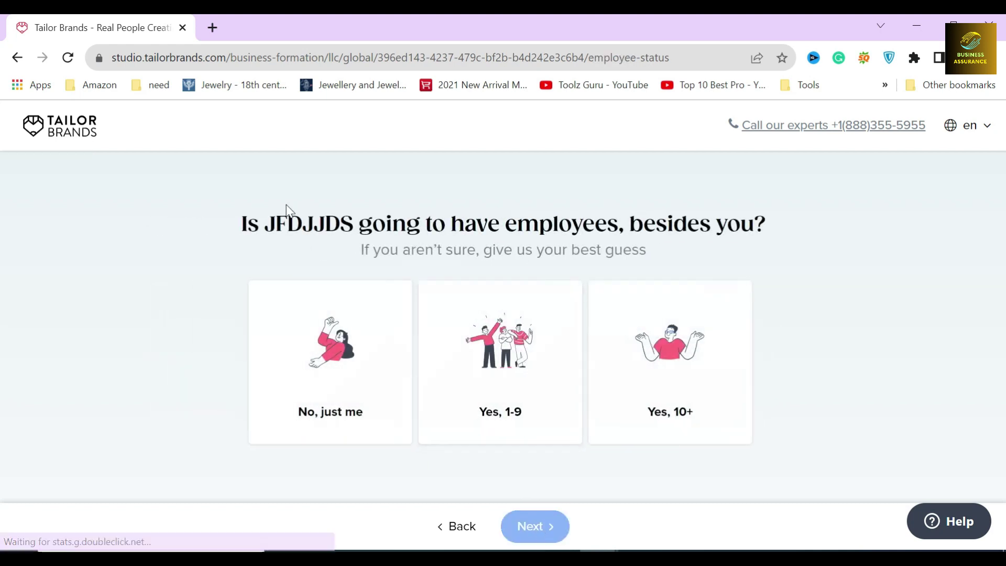
left_click(359, 388)
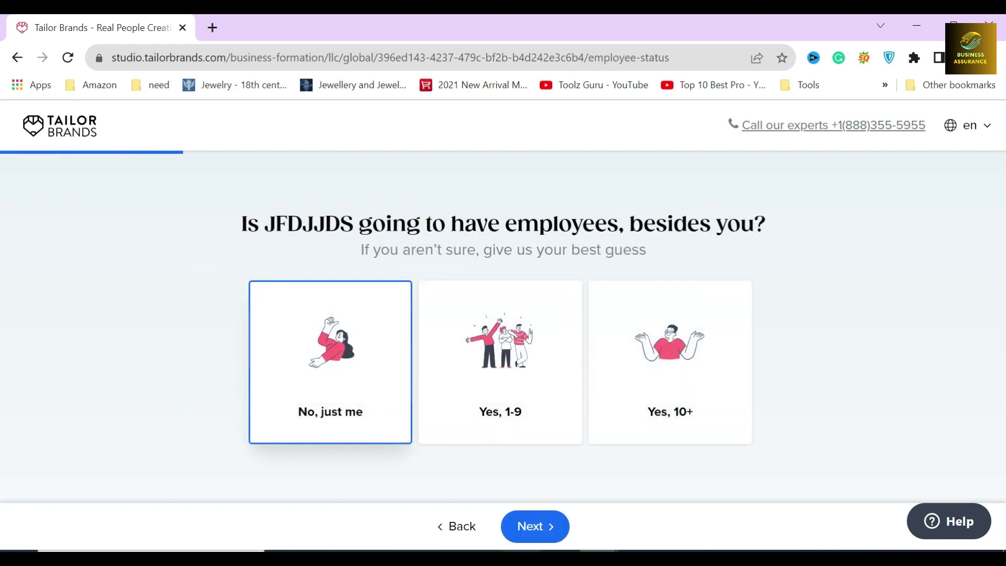
left_click(532, 524)
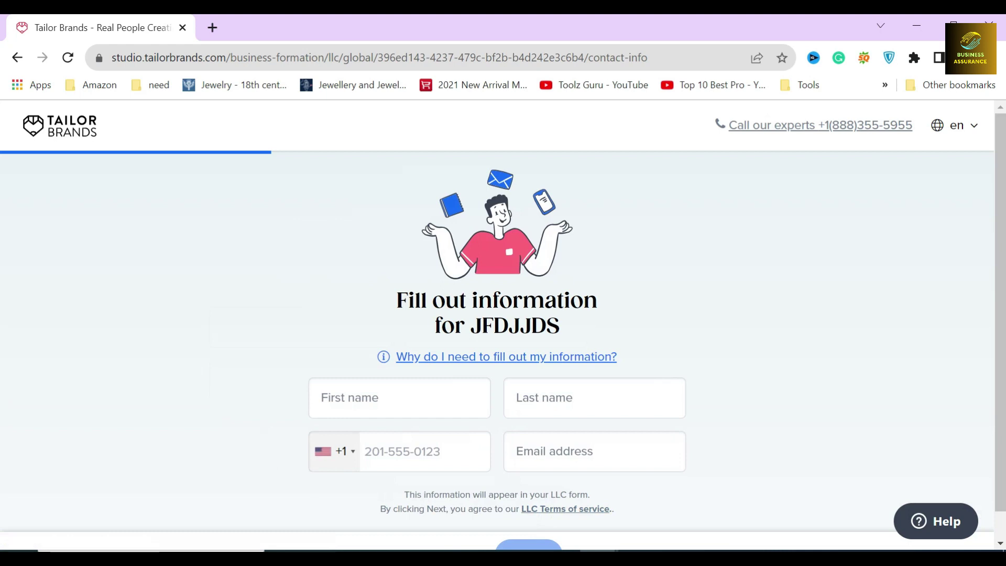
Fill in the owner's first name, last name, phone number and email address, and submit the contact information
left_click_drag(393, 301, 614, 303)
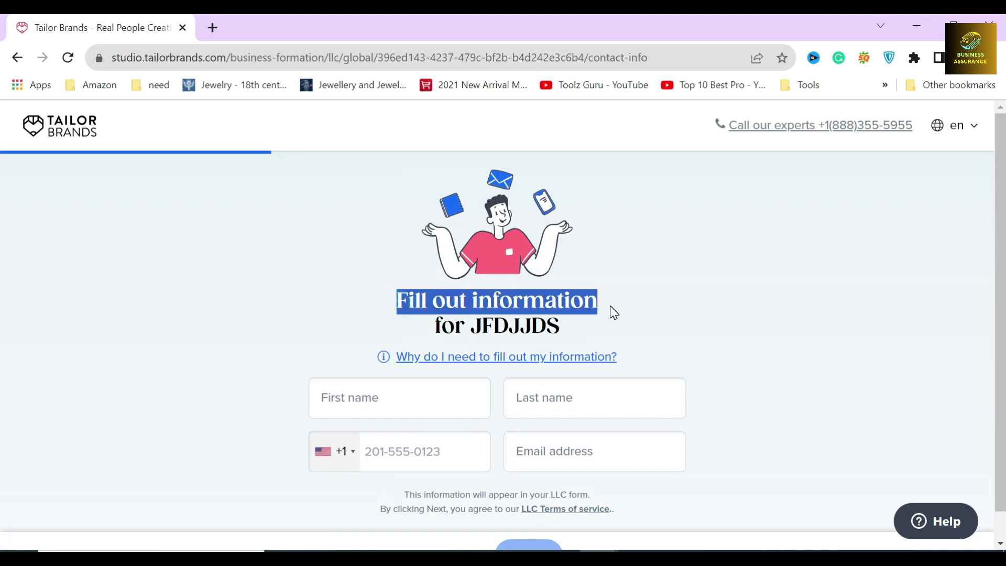
left_click(610, 306)
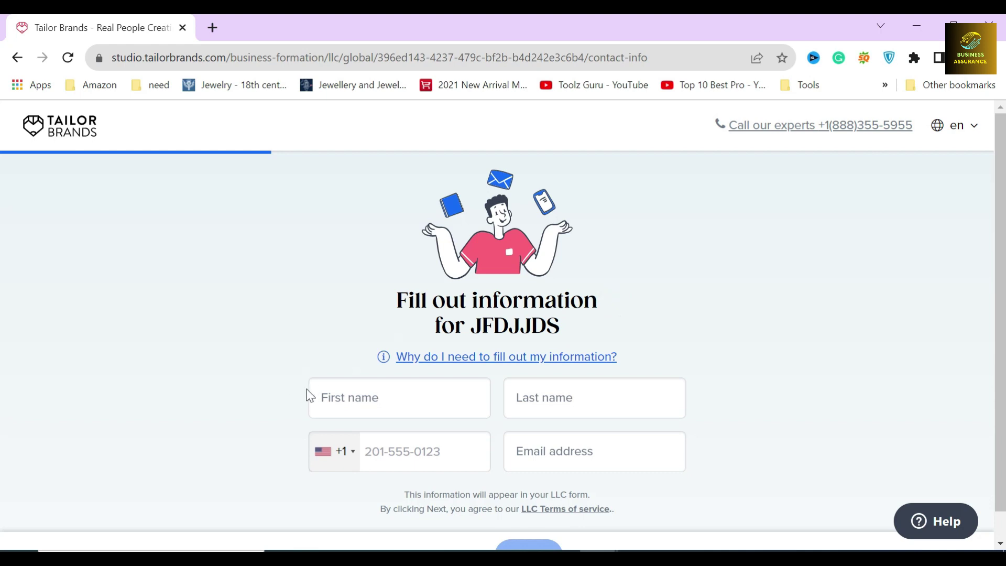
scroll(499, 386, "down", 1)
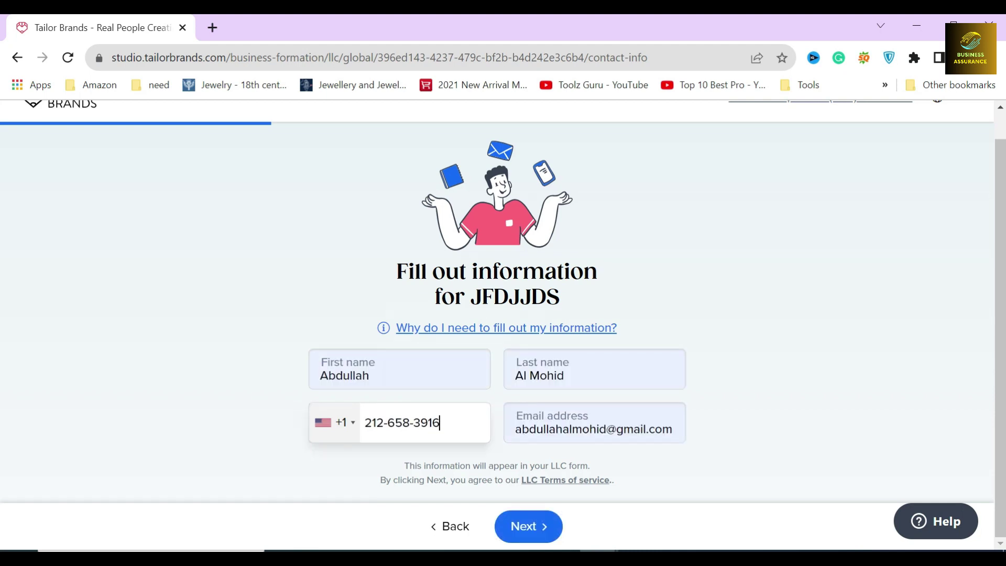
key("Return")
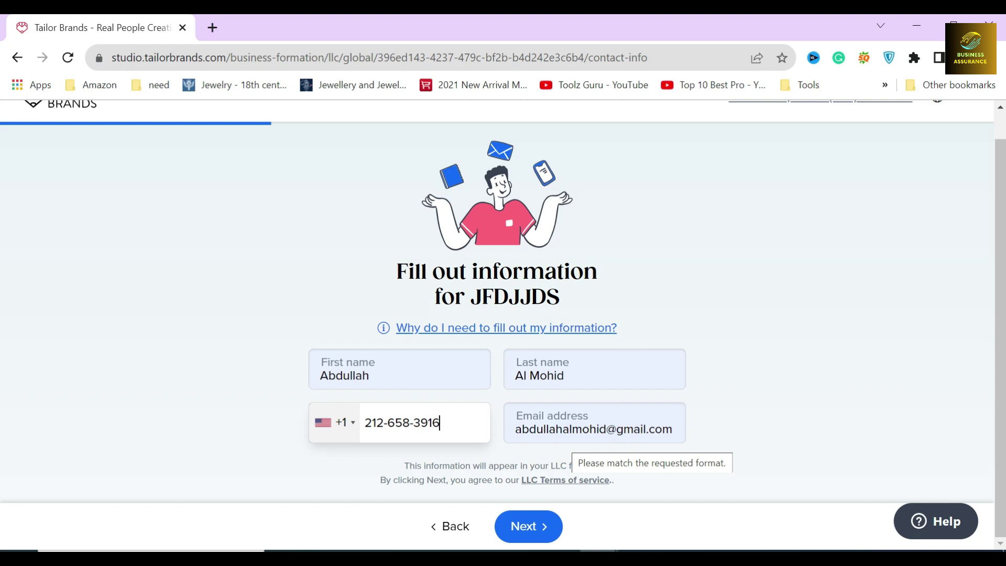
left_click(714, 404)
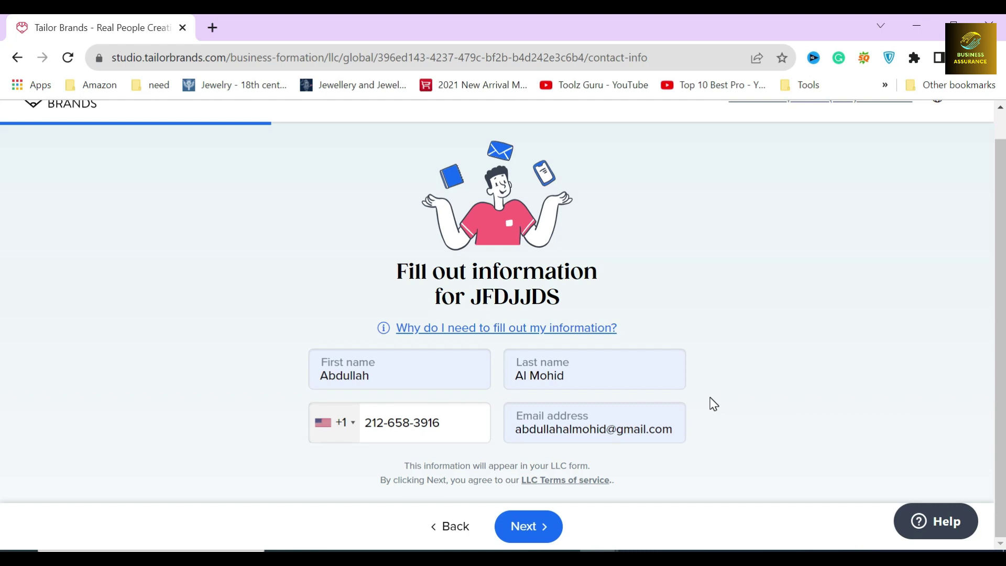
left_click(532, 533)
Read the heading about getting an EIN for opening a business bank account and hiring employees
left_click_drag(244, 230, 587, 268)
left_click(588, 265)
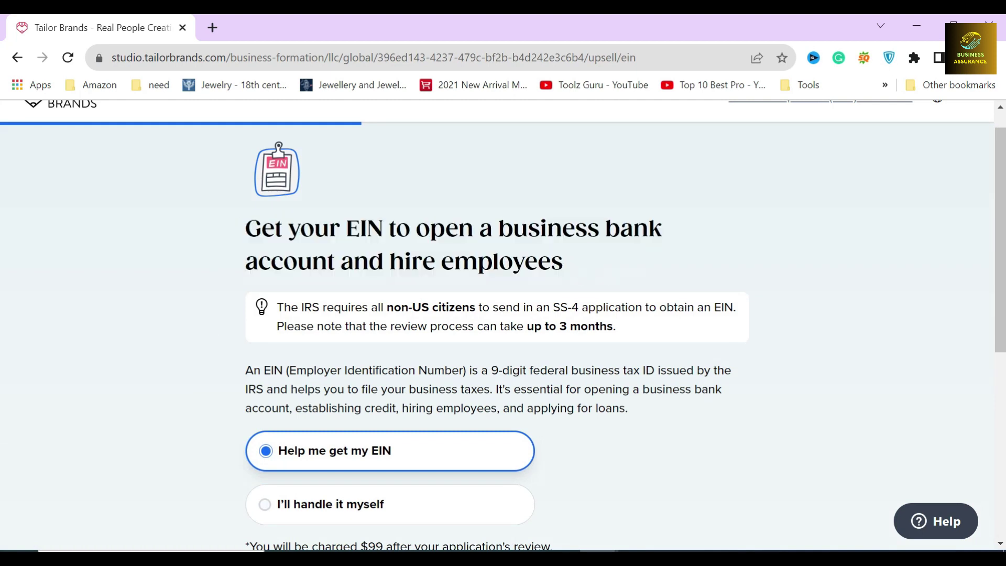
left_click_drag(346, 229, 395, 230)
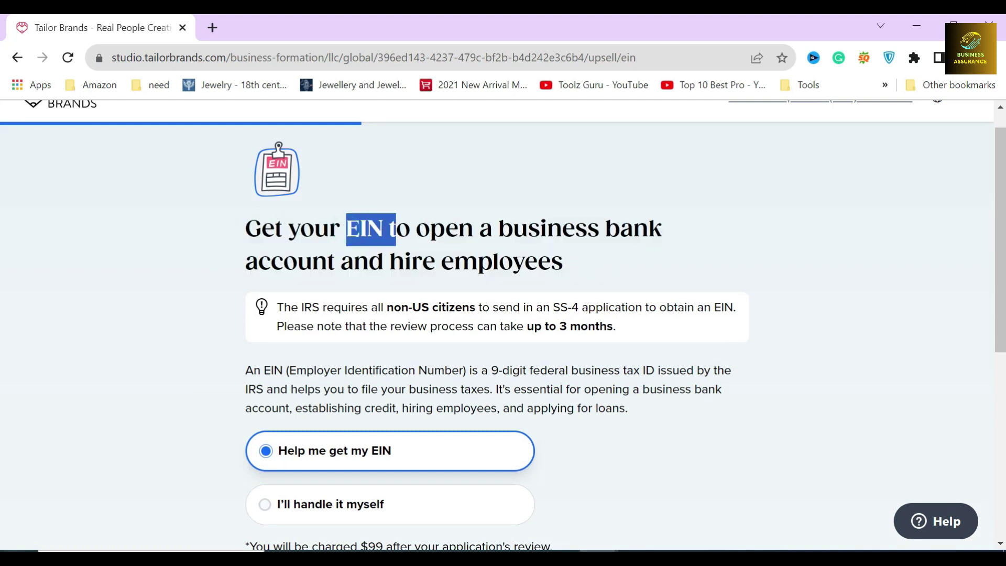
left_click(358, 251)
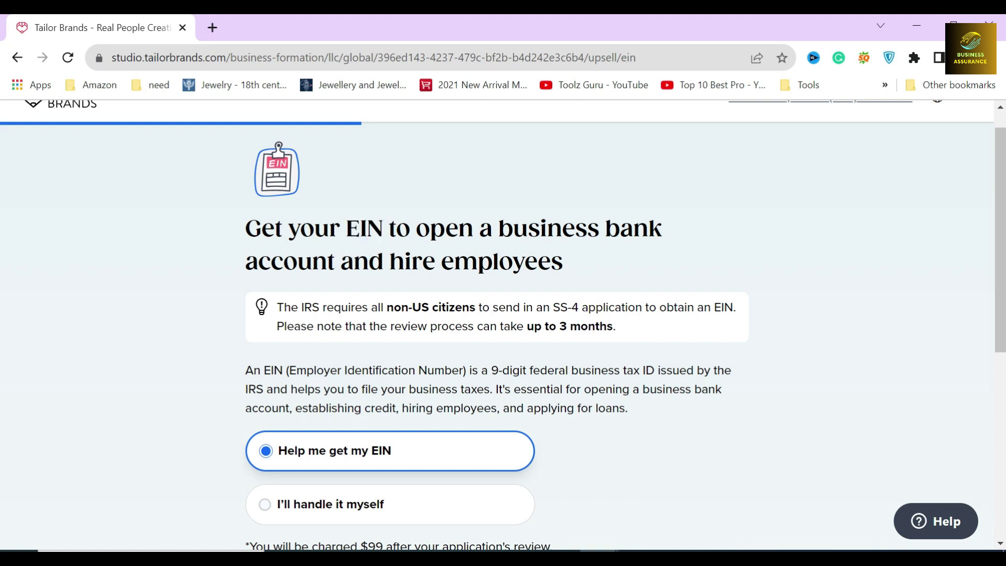
Read the explanation of what an EIN is and which business activities it is essential for
left_click_drag(289, 370, 532, 370)
left_click_drag(409, 389, 490, 389)
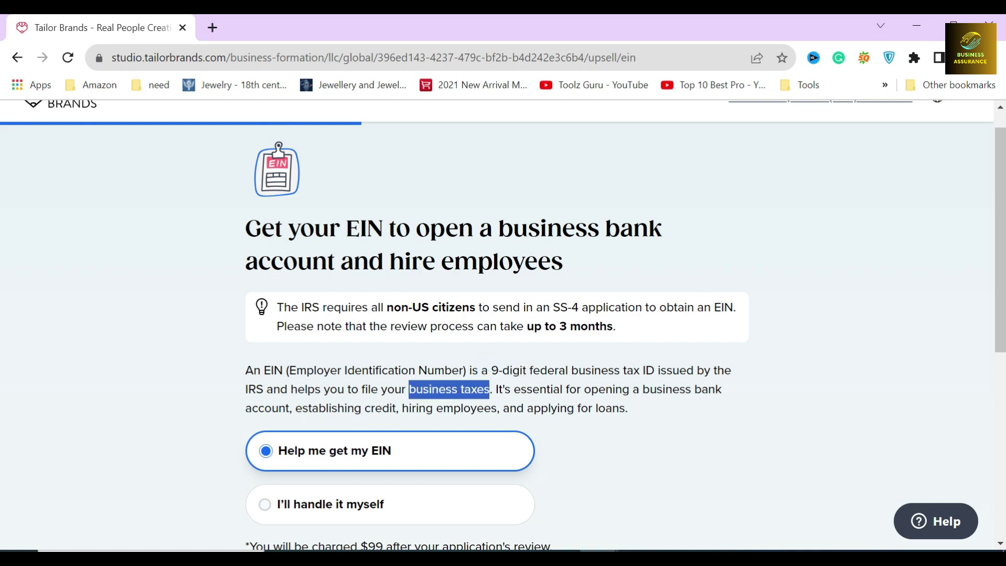
left_click(491, 390)
left_click_drag(245, 407, 625, 408)
left_click(294, 408)
scroll(676, 403, "down", 3)
left_click(603, 285)
scroll(588, 294, "down", 1)
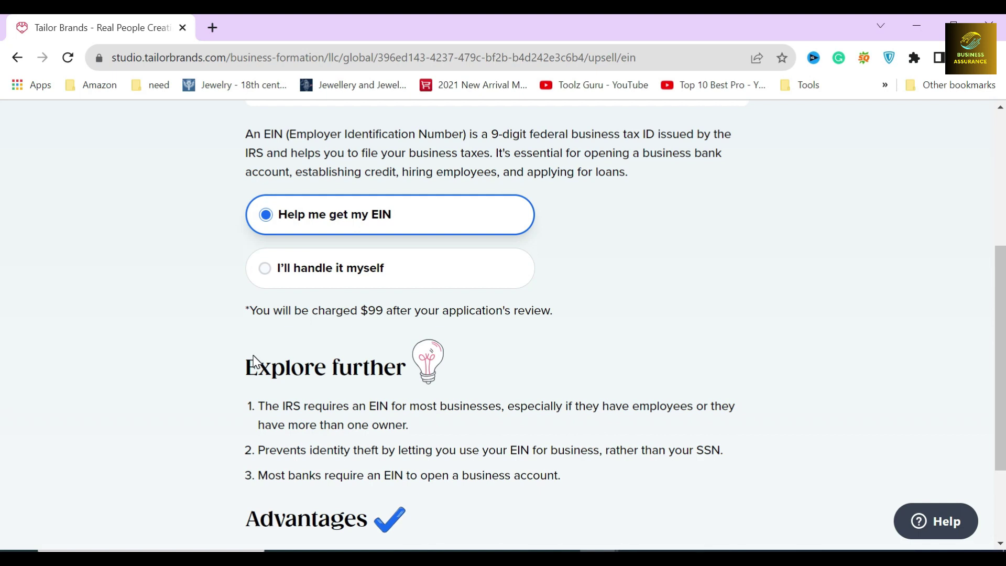
Review the EIN service charge and supporting points, and continue with "Help me get my EIN" to the registered agent question
left_click_drag(253, 305, 550, 310)
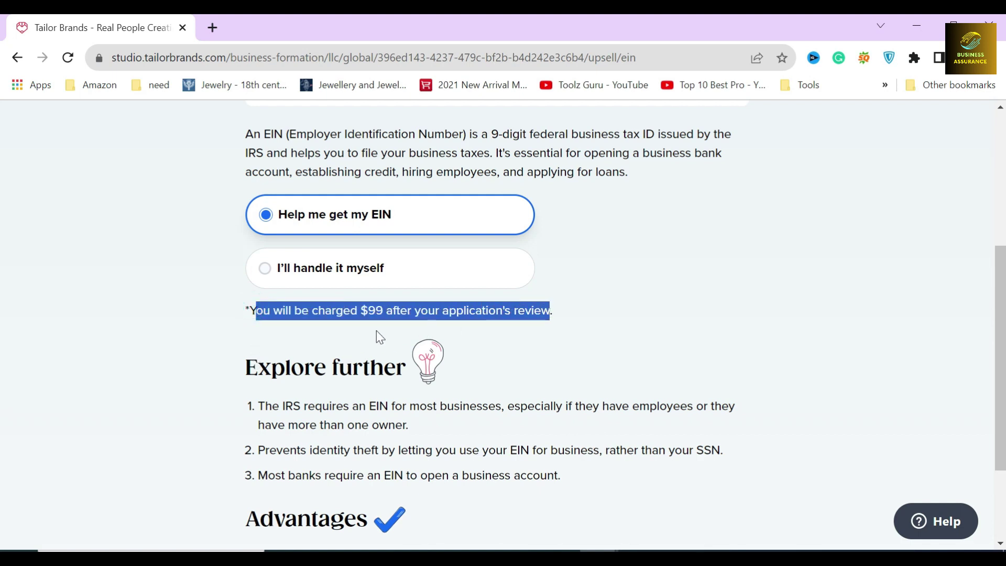
scroll(380, 337, "down", 1)
left_click(372, 265)
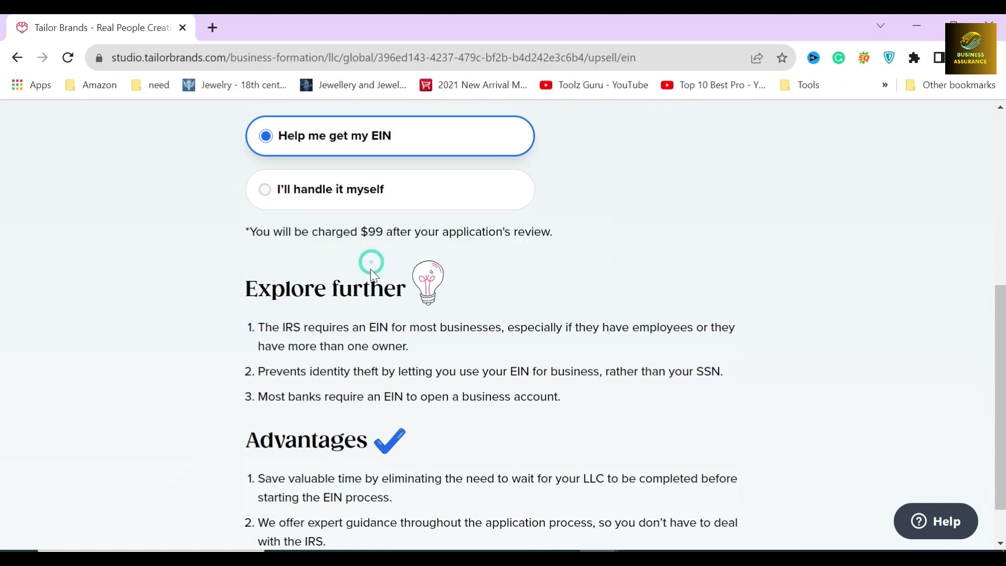
scroll(372, 264, "down", 1)
scroll(337, 254, "up", 2)
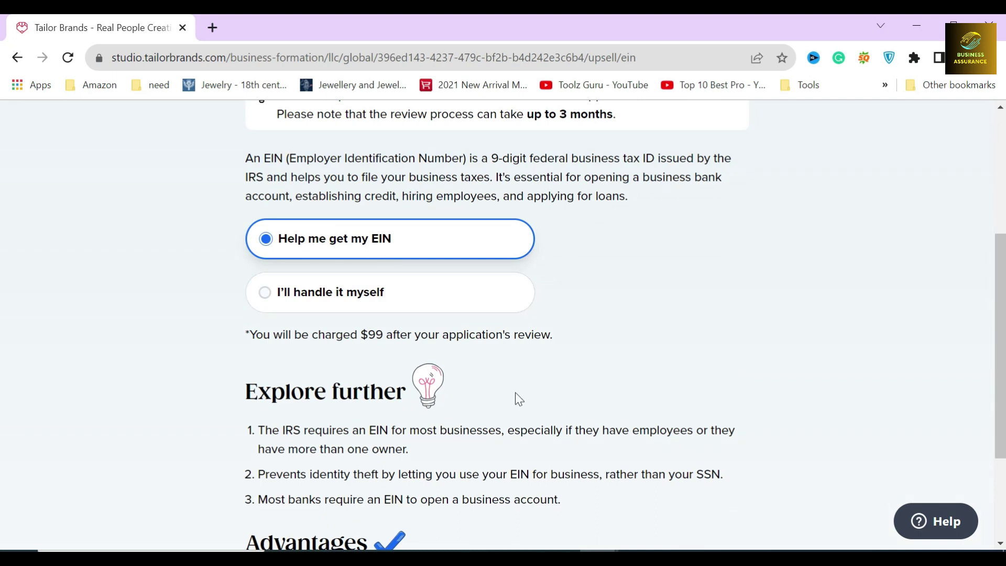
scroll(559, 455, "down", 2)
scroll(558, 456, "down", 1)
left_click(517, 528)
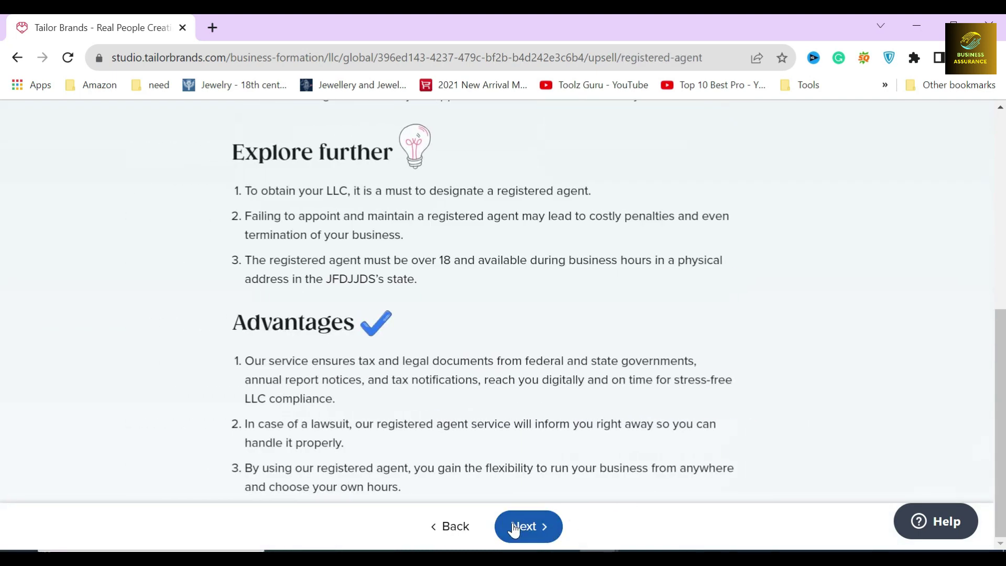
Read the Massachusetts registered agent requirement and the point about designating an agent to obtain an LLC
left_click_drag(241, 258, 467, 297)
left_click(467, 297)
left_click_drag(382, 258, 579, 258)
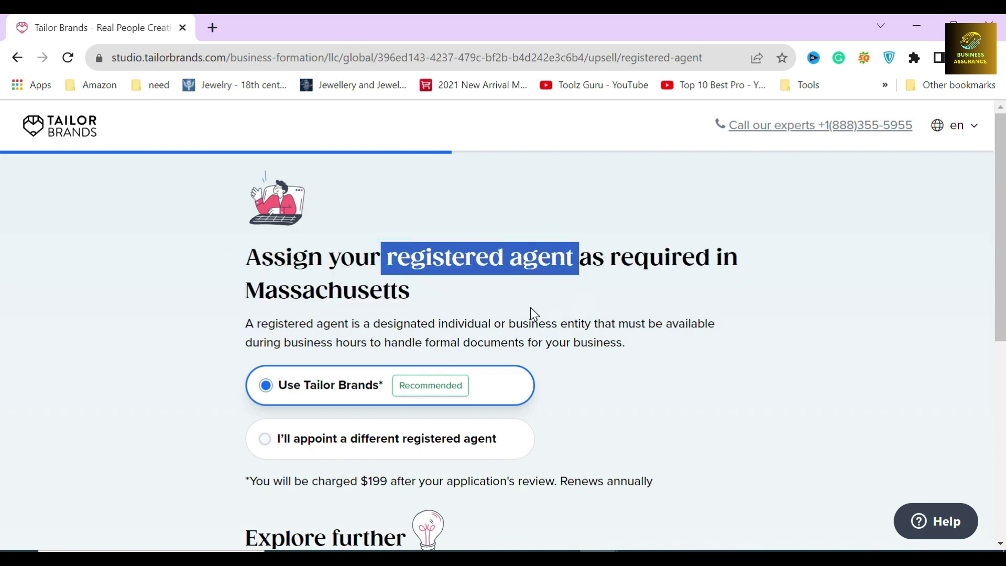
scroll(530, 309, "down", 2)
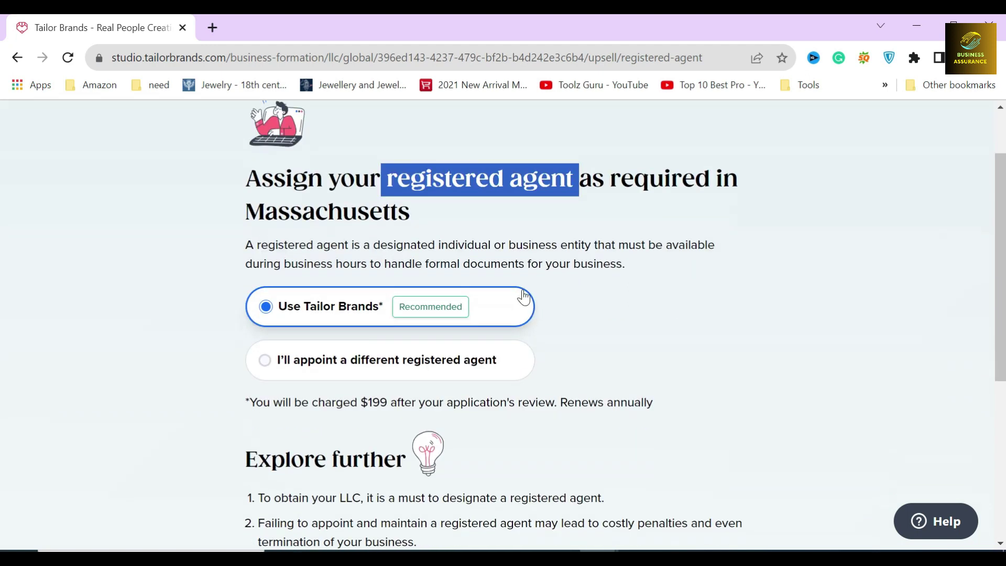
left_click(497, 219)
scroll(497, 219, "down", 3)
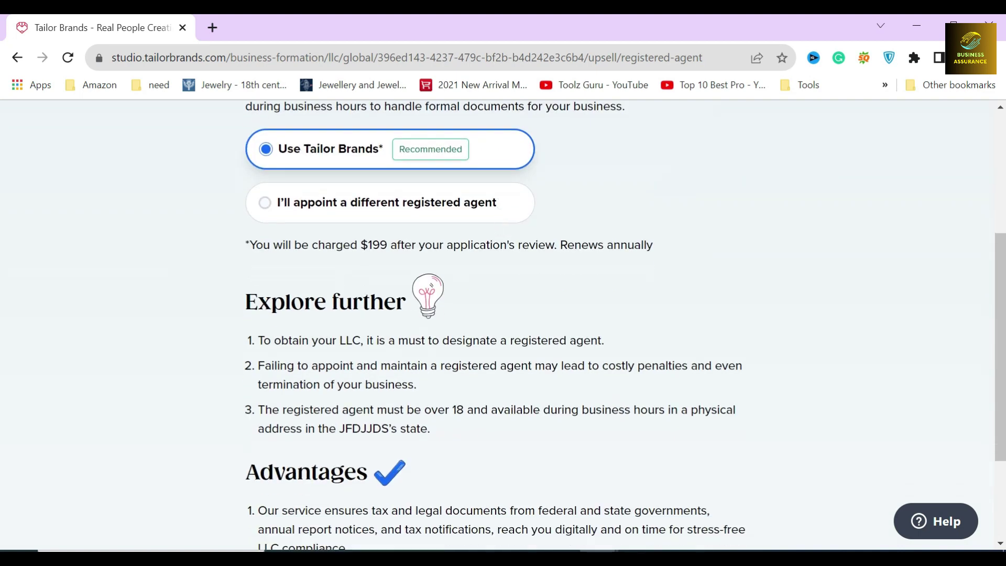
left_click_drag(299, 341, 360, 340)
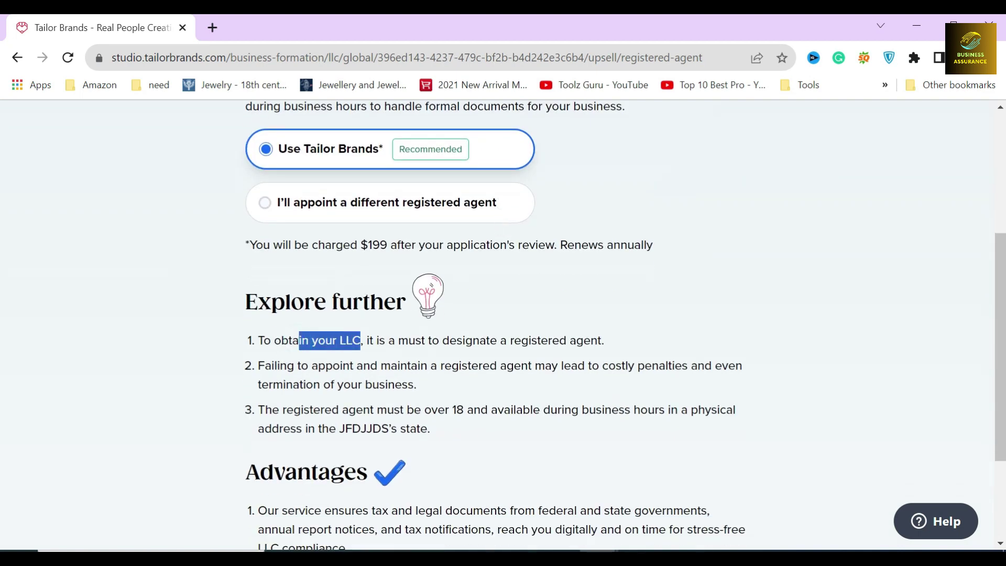
left_click(371, 359)
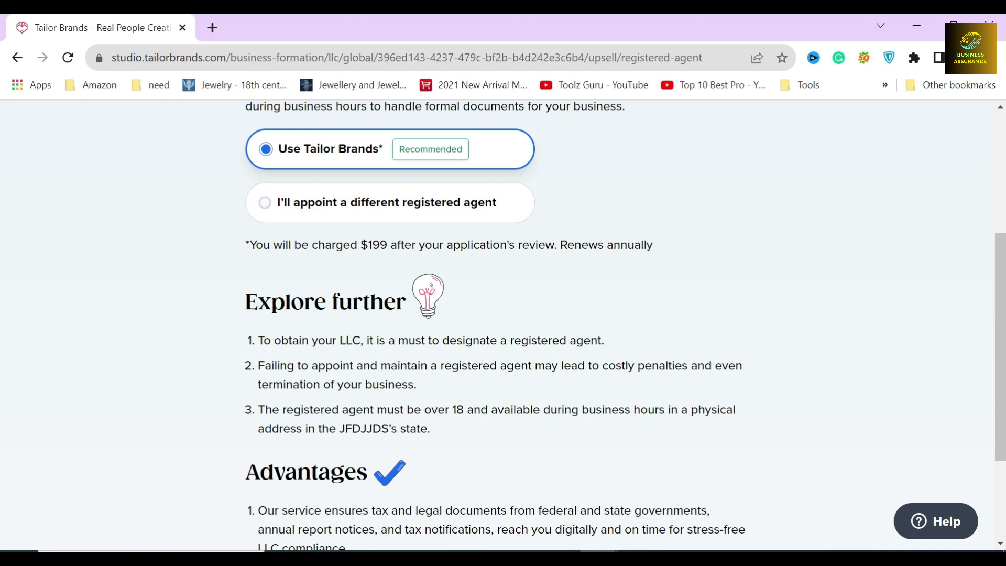
Examine the registered agent service charge and the numbered points under "Explore further"
scroll(371, 359, "up", 2)
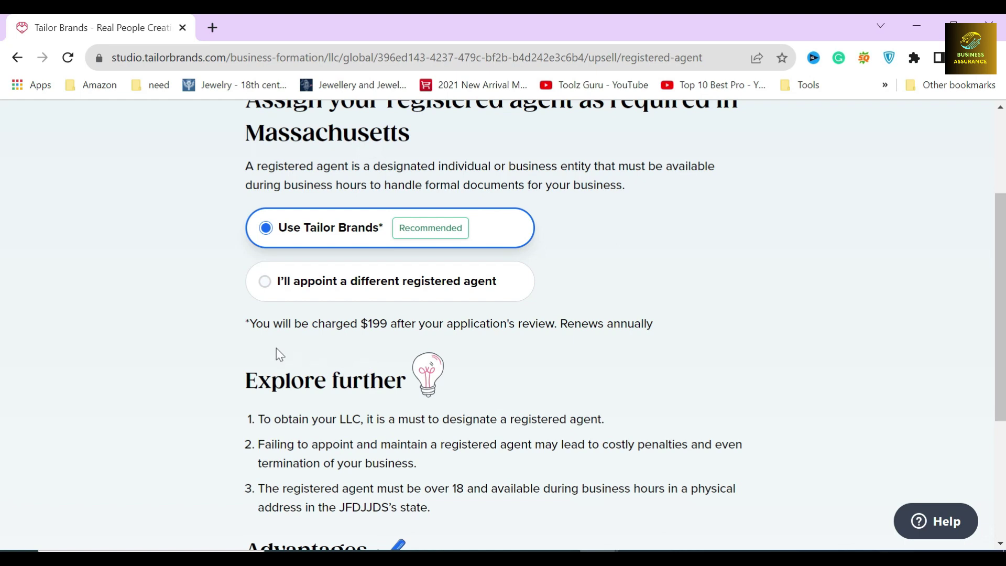
left_click_drag(255, 323, 567, 324)
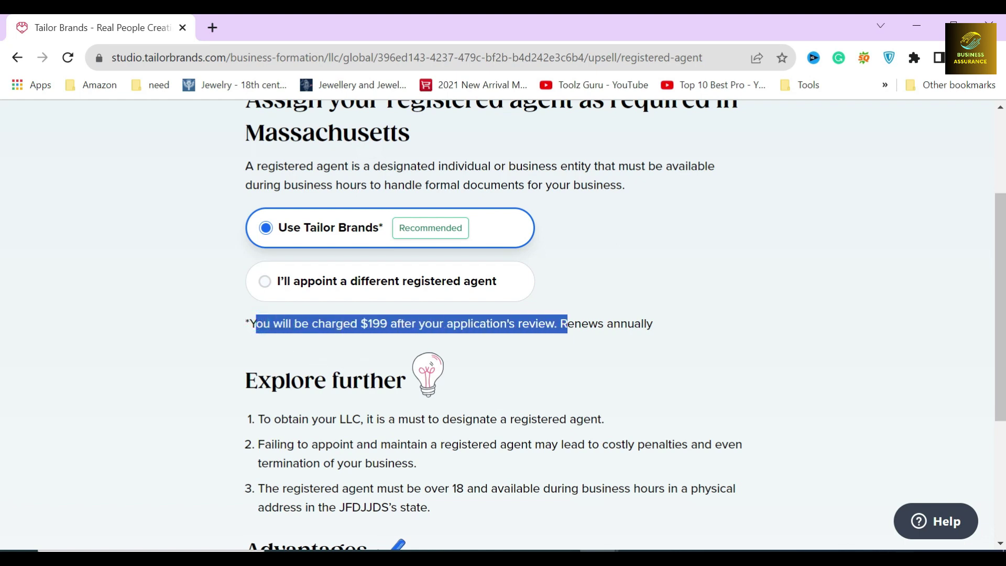
scroll(371, 373, "down", 1)
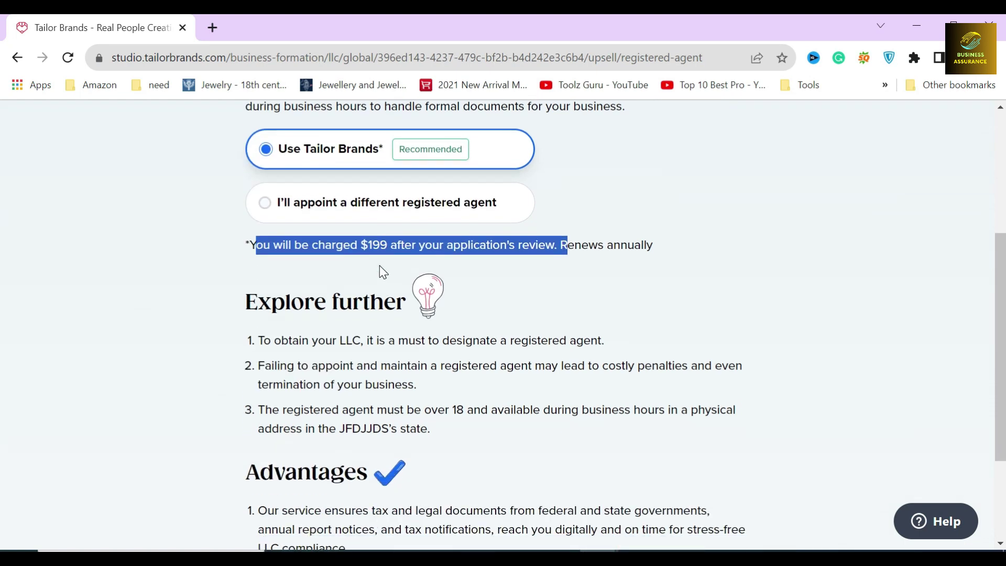
left_click(380, 265)
scroll(336, 359, "down", 1)
left_click(228, 256)
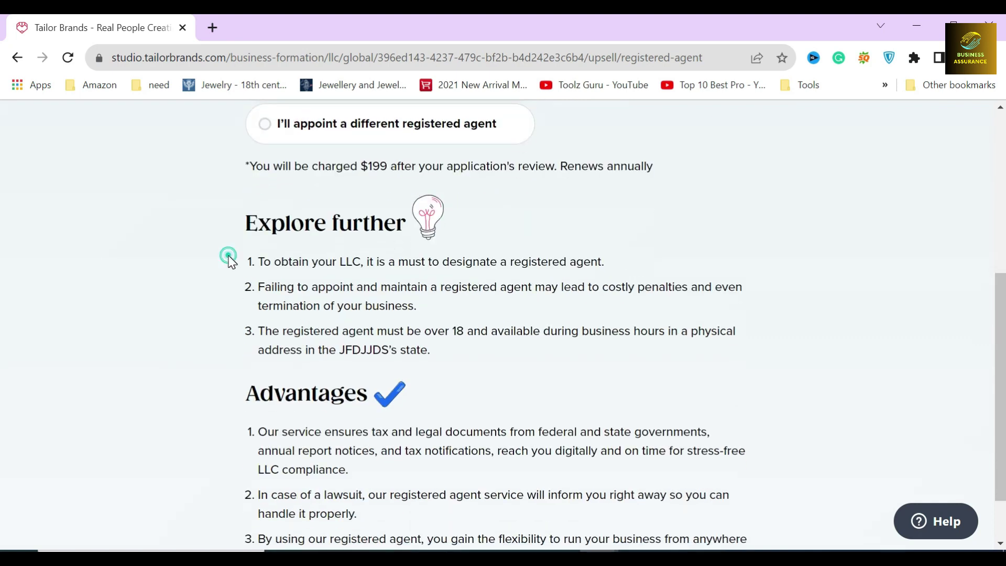
left_click(227, 283)
left_click(233, 331)
Keep "Use Tailor Brands" as the registered agent choice and continue to the annual compliance question
scroll(602, 424, "up", 2)
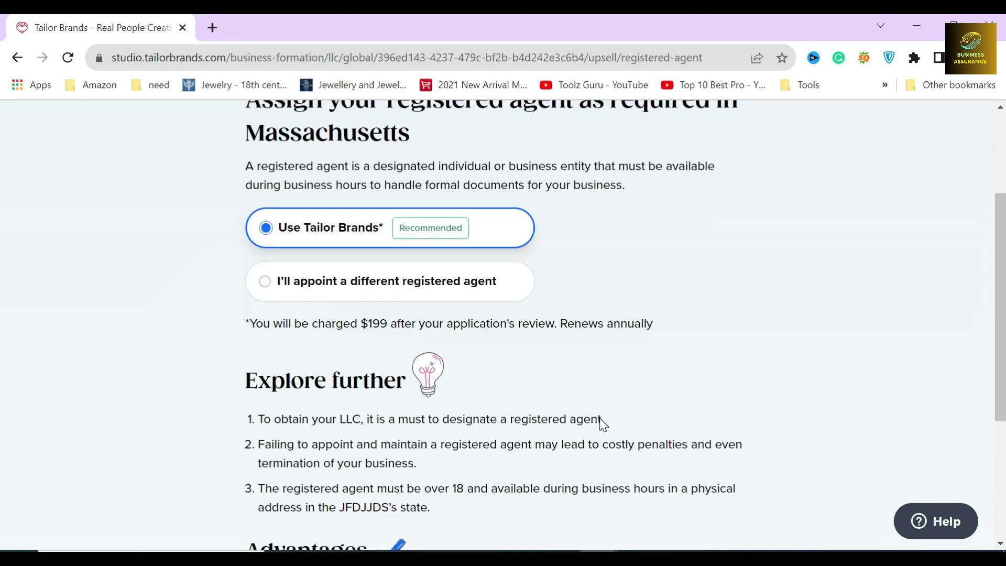
scroll(604, 424, "up", 1)
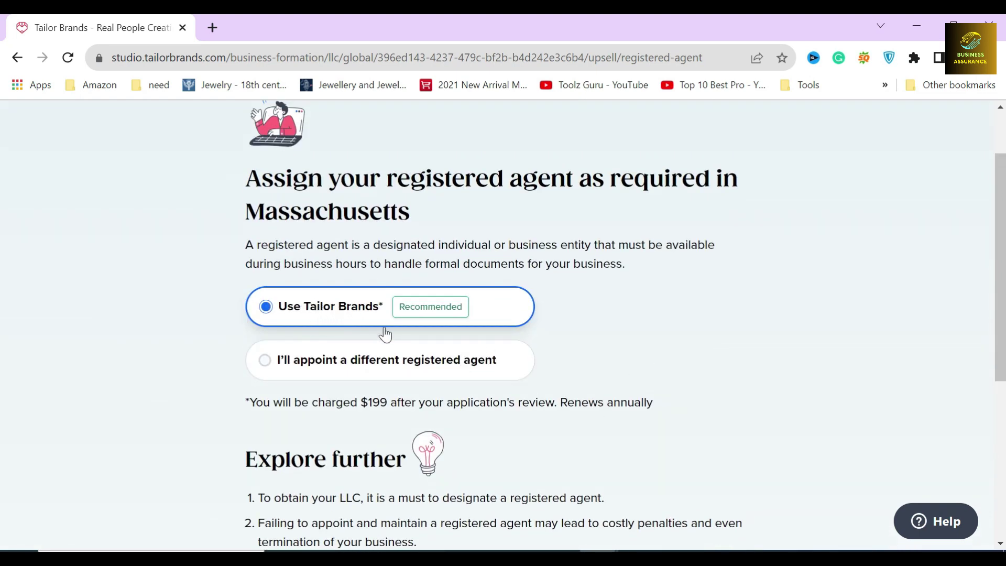
scroll(364, 325, "down", 4)
left_click(526, 527)
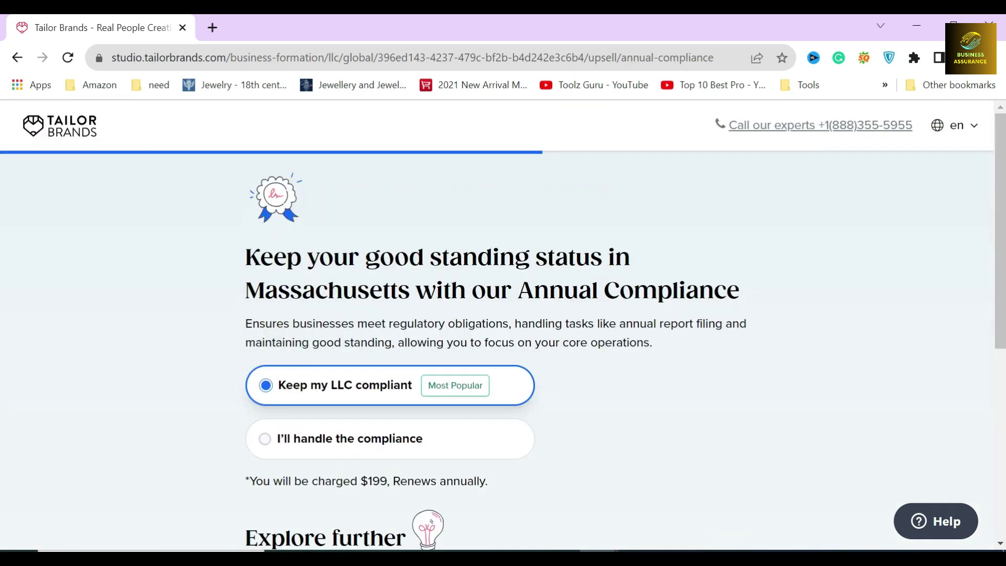
Examine the Annual Compliance offer for Massachusetts, including its charge and the consequences of failing to comply
left_click_drag(471, 287, 746, 292)
scroll(747, 293, "down", 2)
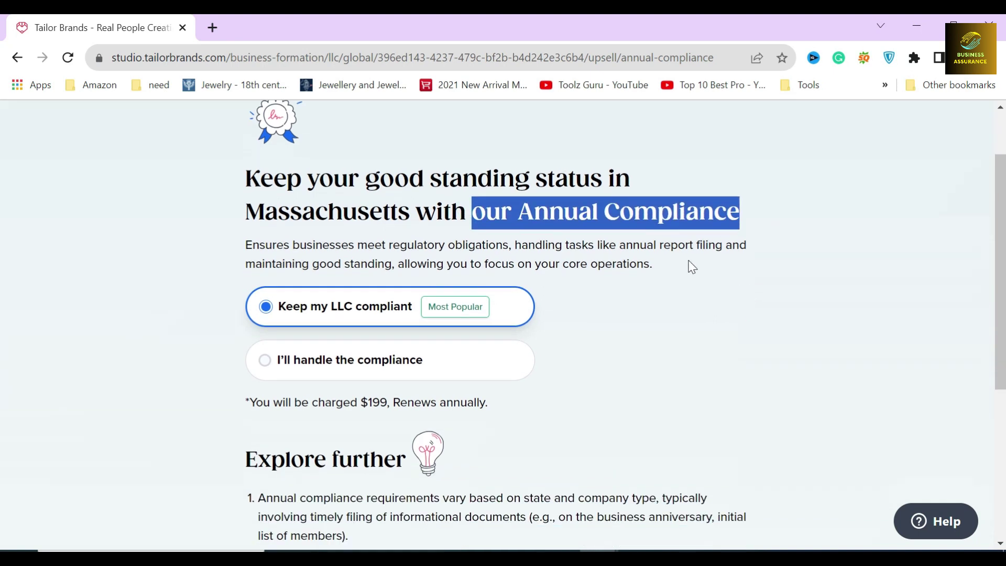
left_click(763, 228)
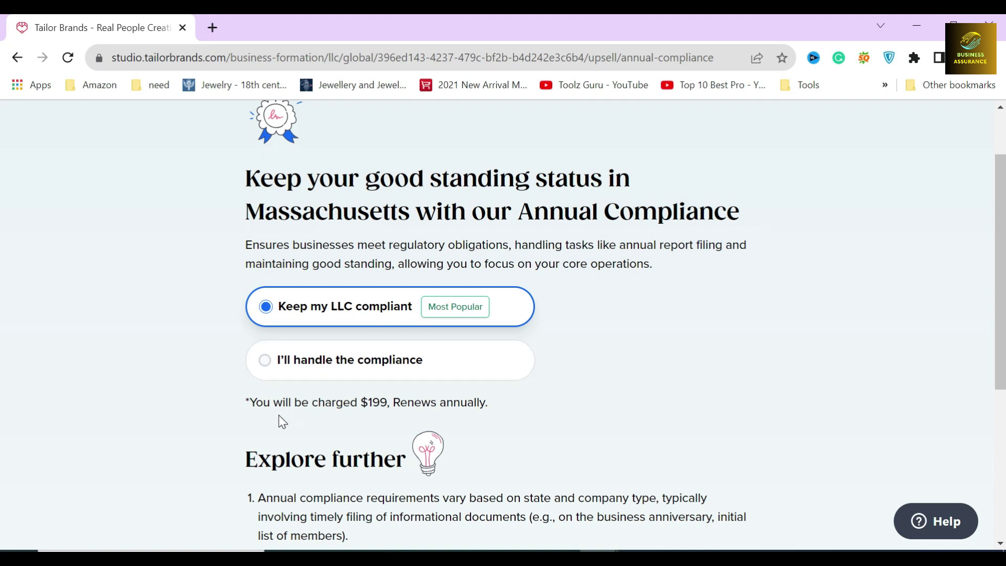
left_click_drag(255, 402, 390, 402)
scroll(393, 402, "down", 3)
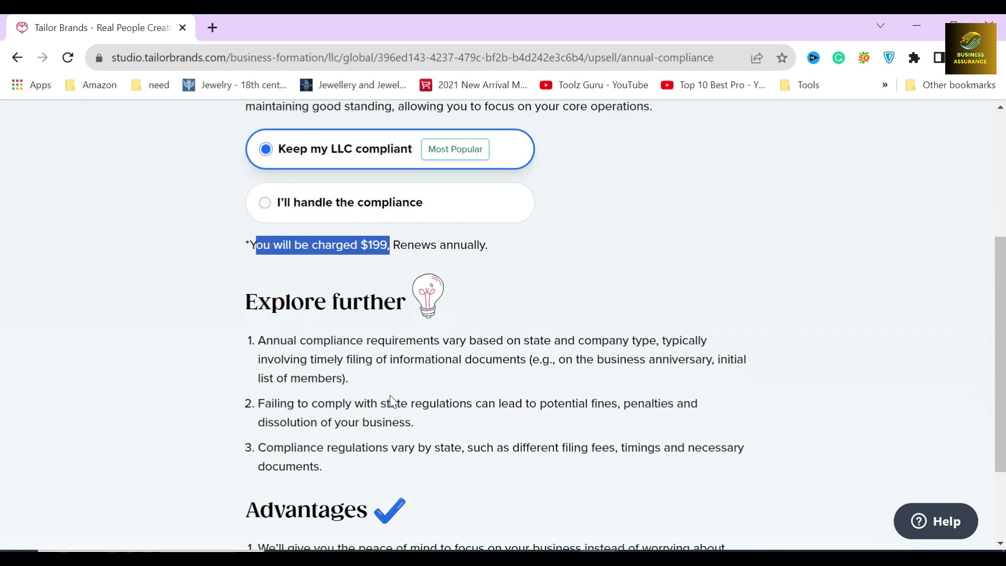
left_click(370, 261)
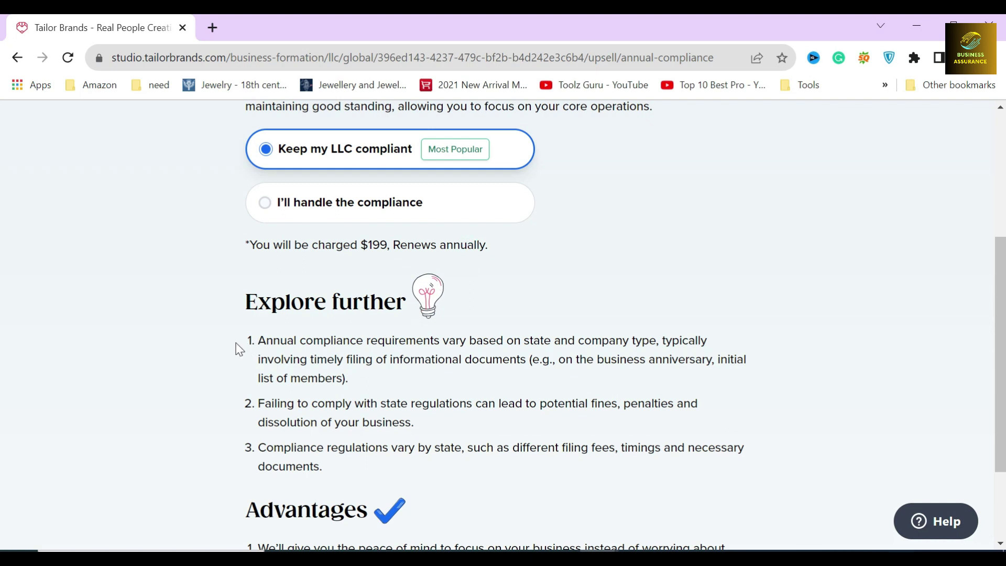
scroll(238, 314, "down", 2)
left_click(235, 213)
left_click(234, 273)
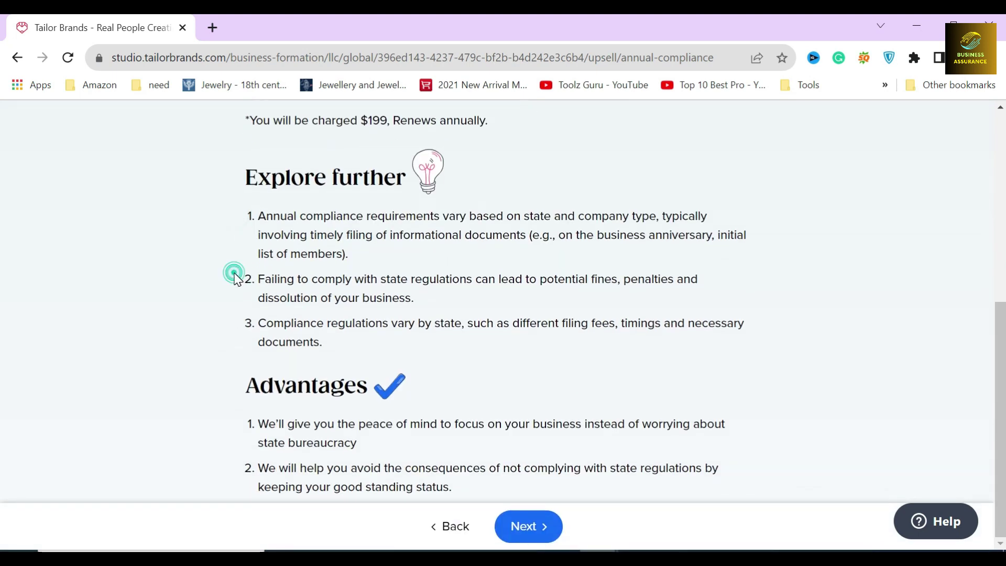
Choose "I'll handle the compliance" and continue to the Branding Toolkit question
scroll(337, 299, "up", 4)
left_click(348, 314)
scroll(467, 390, "down", 4)
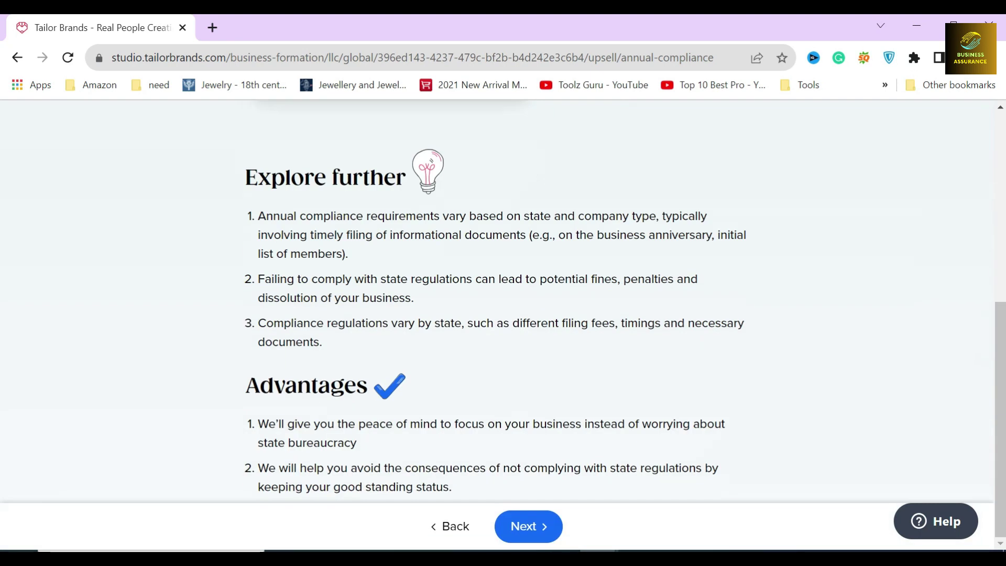
left_click(525, 534)
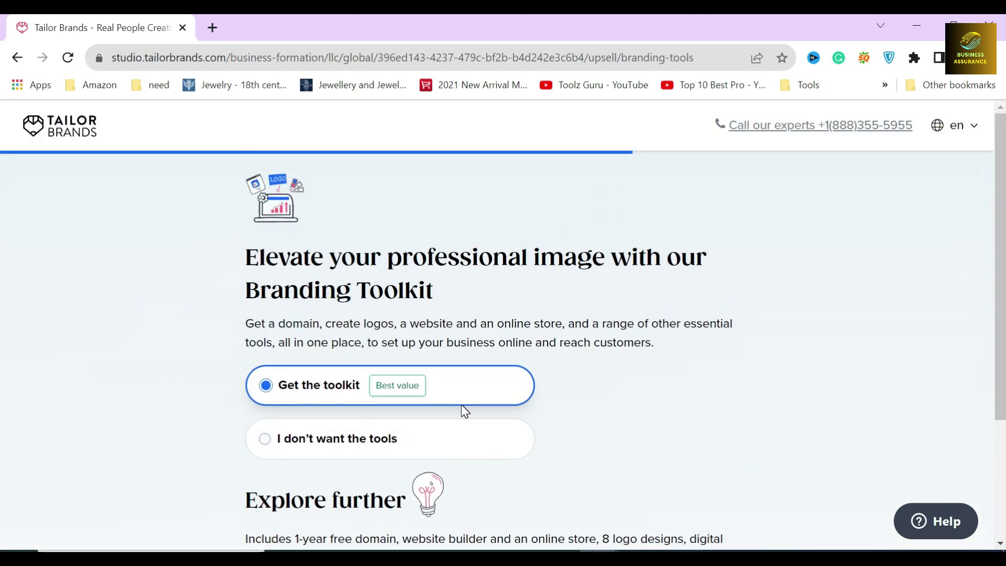
Read what the Branding Toolkit offers, including its domain, logo, website and online store tools
left_click_drag(231, 259, 473, 290)
left_click(472, 283)
left_click_drag(240, 297, 450, 298)
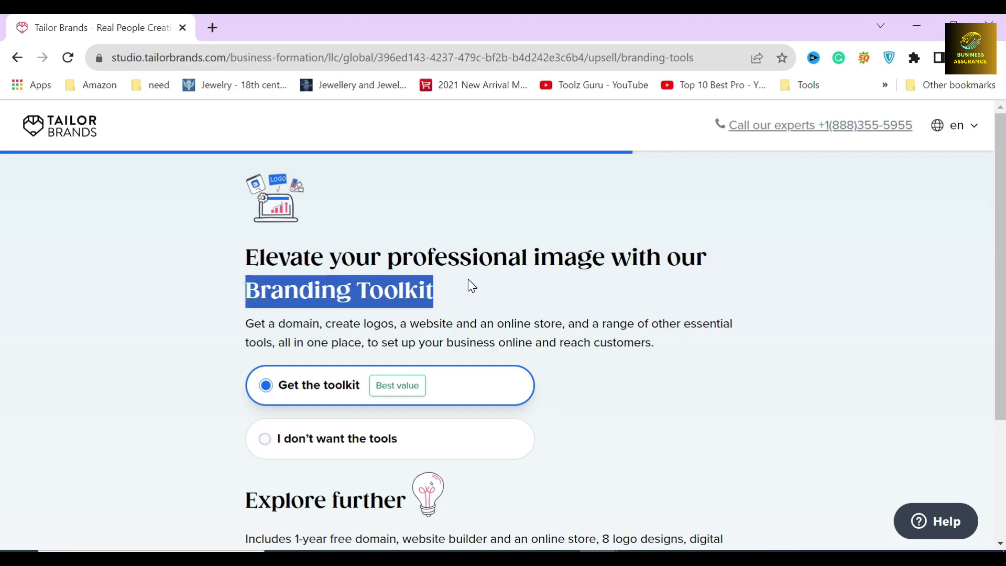
left_click(463, 287)
left_click_drag(279, 325, 565, 324)
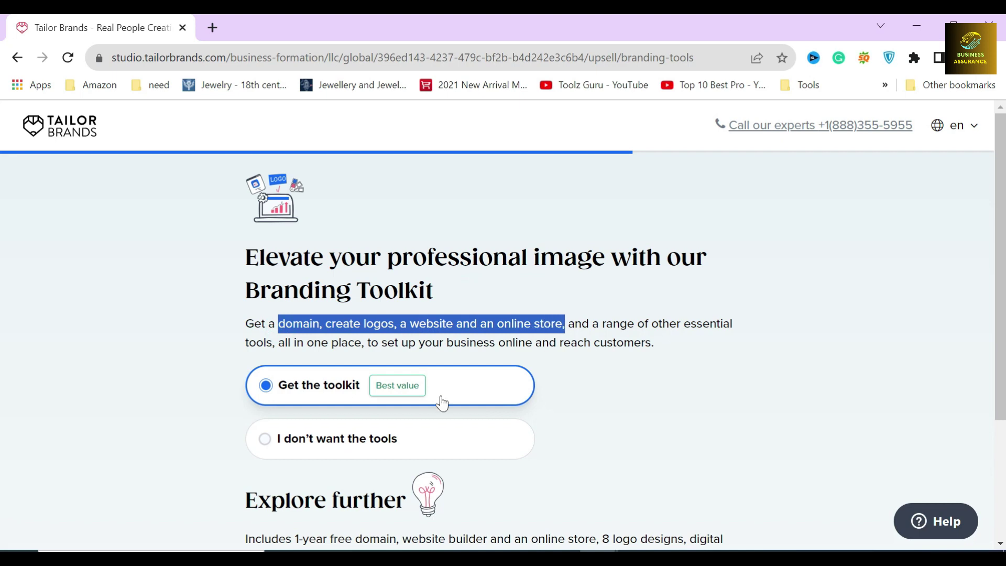
scroll(450, 367, "down", 2)
left_click(541, 258)
scroll(509, 295, "down", 1)
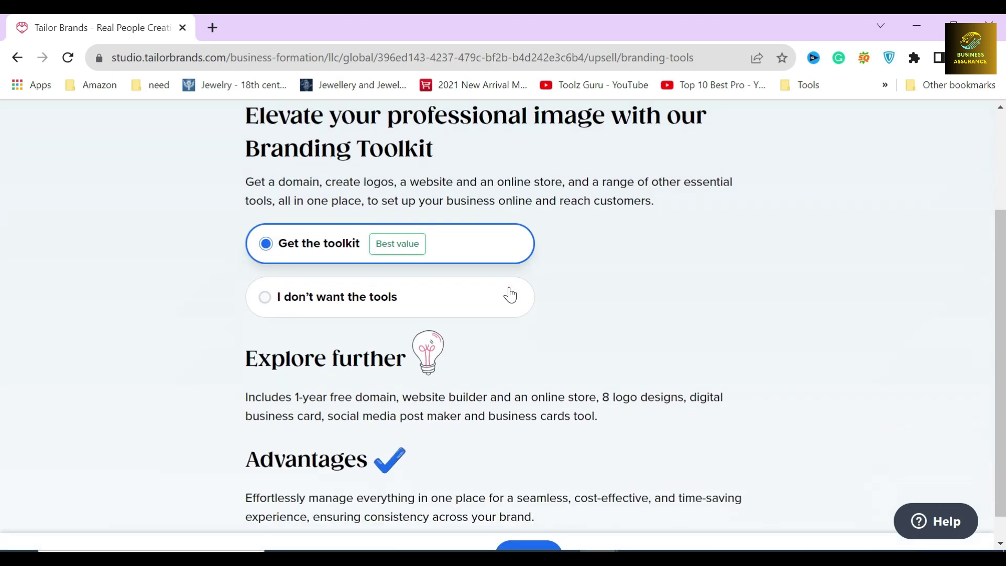
scroll(510, 295, "down", 1)
scroll(510, 295, "up", 2)
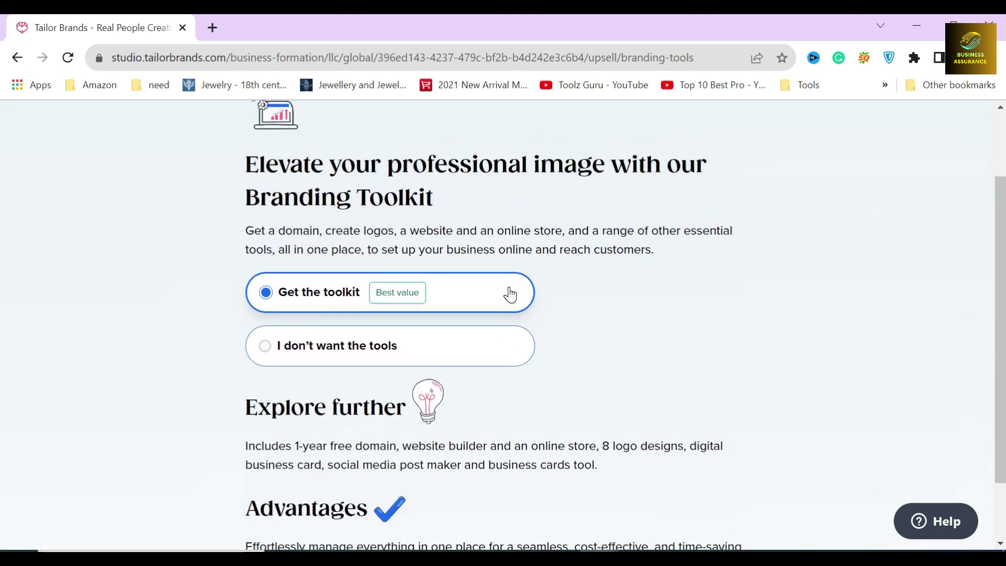
Decline the Branding Toolkit with "I don't want the tools" and continue to the filing speed question
left_click(315, 352)
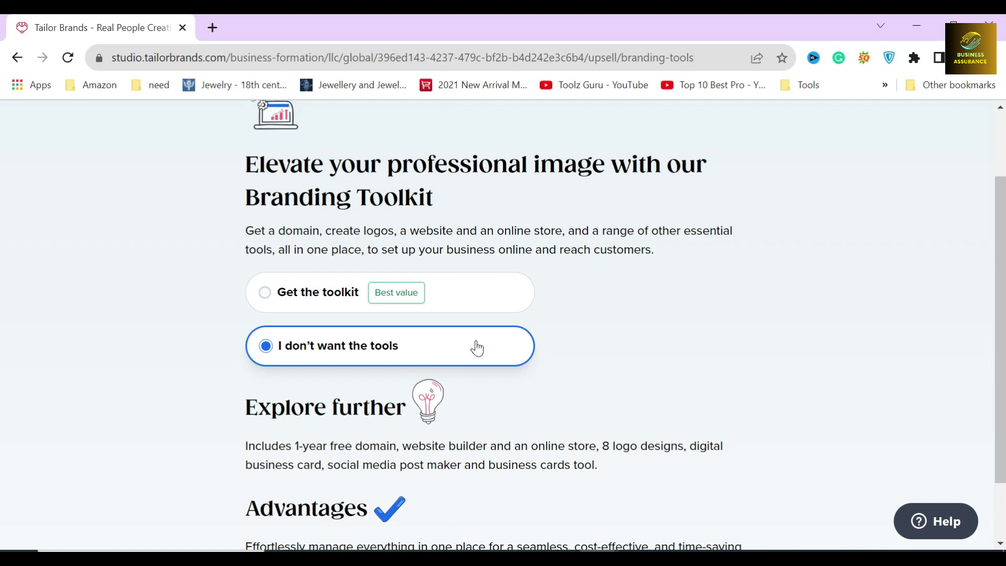
scroll(477, 347, "down", 2)
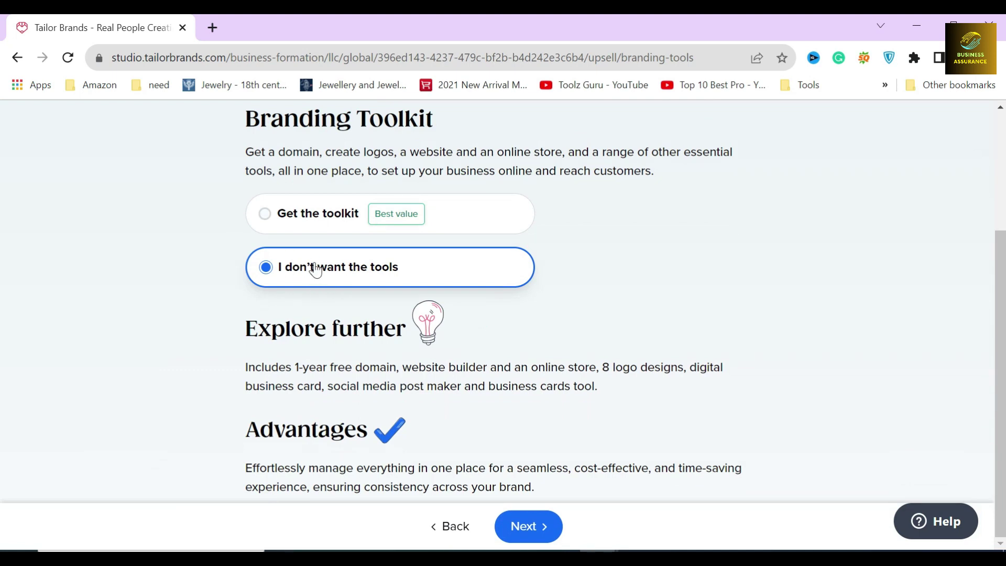
left_click(525, 522)
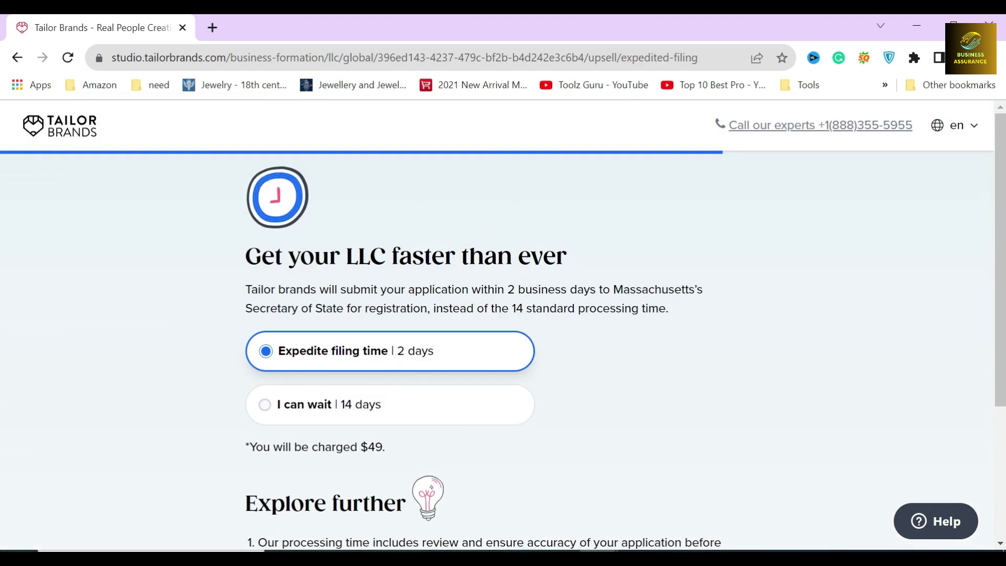
Compare the expedited and standard LLC filing options, checking their processing times and the expedite charge
left_click_drag(315, 255, 588, 247)
left_click(592, 247)
scroll(390, 276, "down", 1)
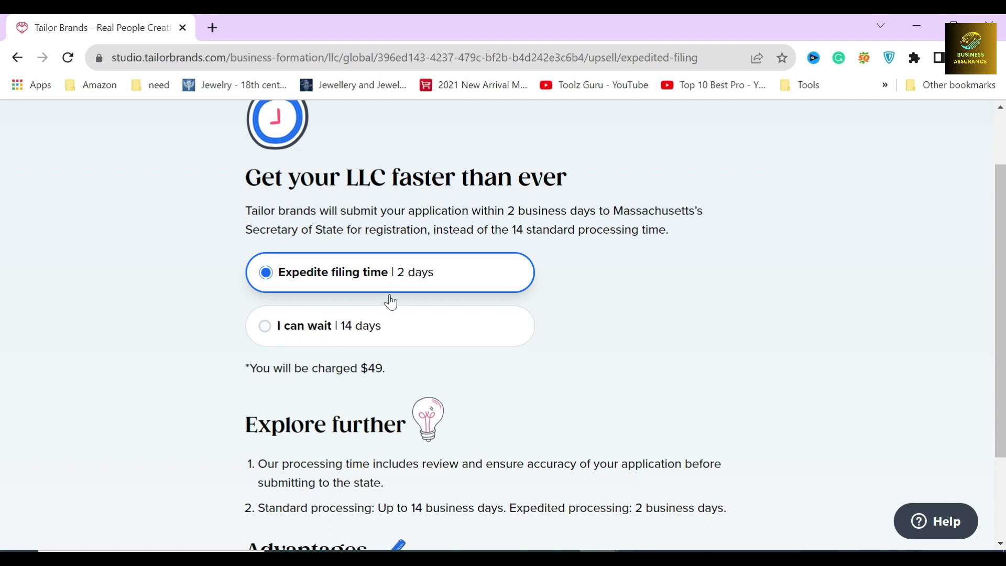
left_click(238, 327)
left_click(233, 272)
left_click_drag(256, 368, 397, 371)
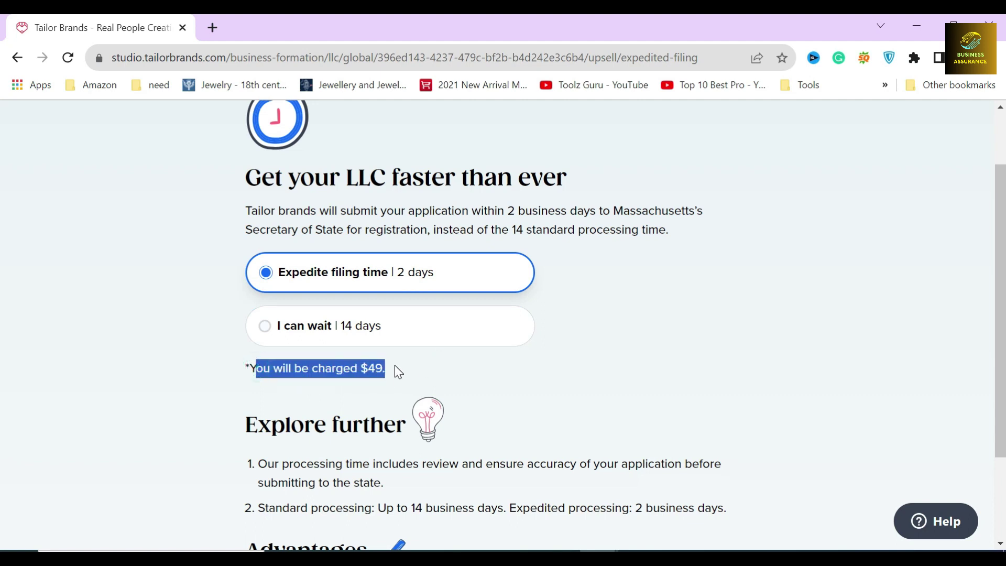
scroll(396, 366, "down", 2)
left_click(326, 269)
scroll(326, 270, "up", 2)
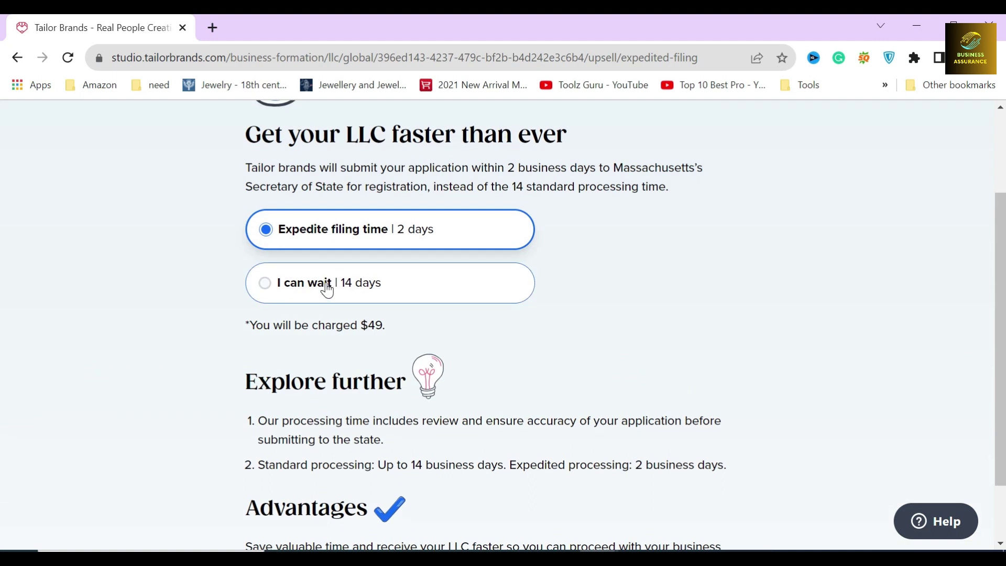
Choose the standard "I can wait | 14 days" filing option and continue to the Operating Agreement question
left_click(326, 283)
scroll(347, 300, "down", 2)
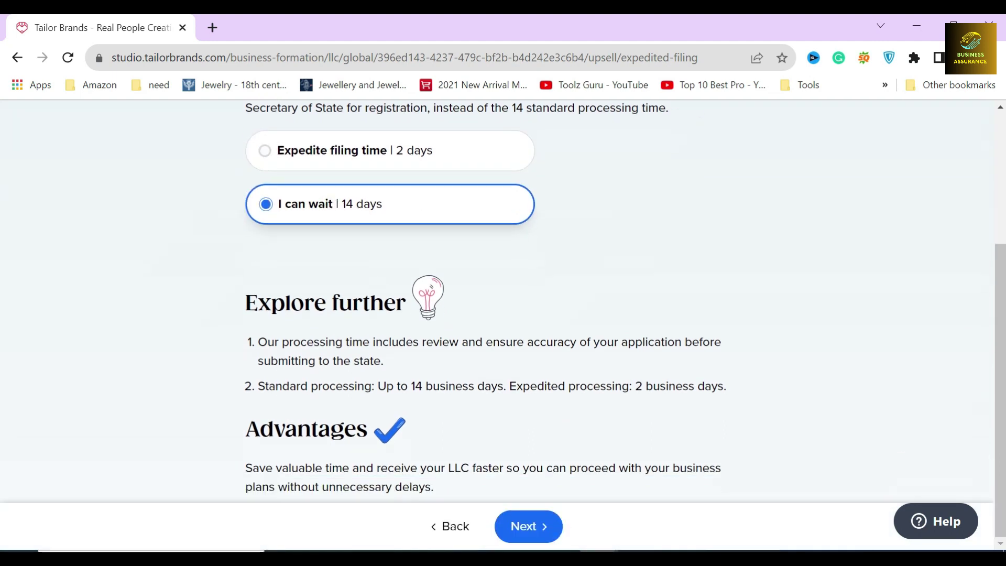
left_click(527, 524)
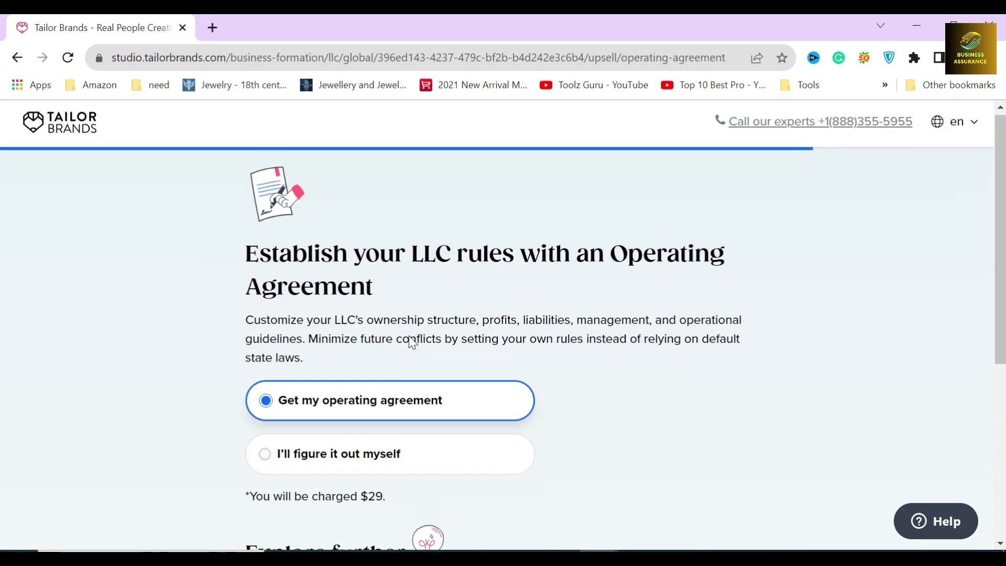
Read what the Operating Agreement service covers, including its charge, the Explore further notes and the listed advantages
left_click_drag(242, 256, 405, 278)
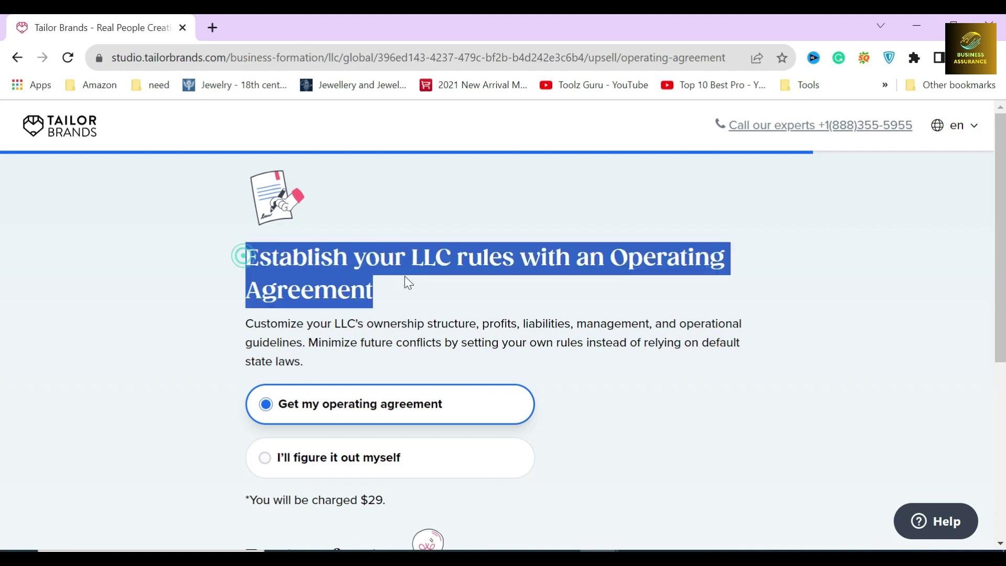
left_click_drag(575, 258, 587, 298)
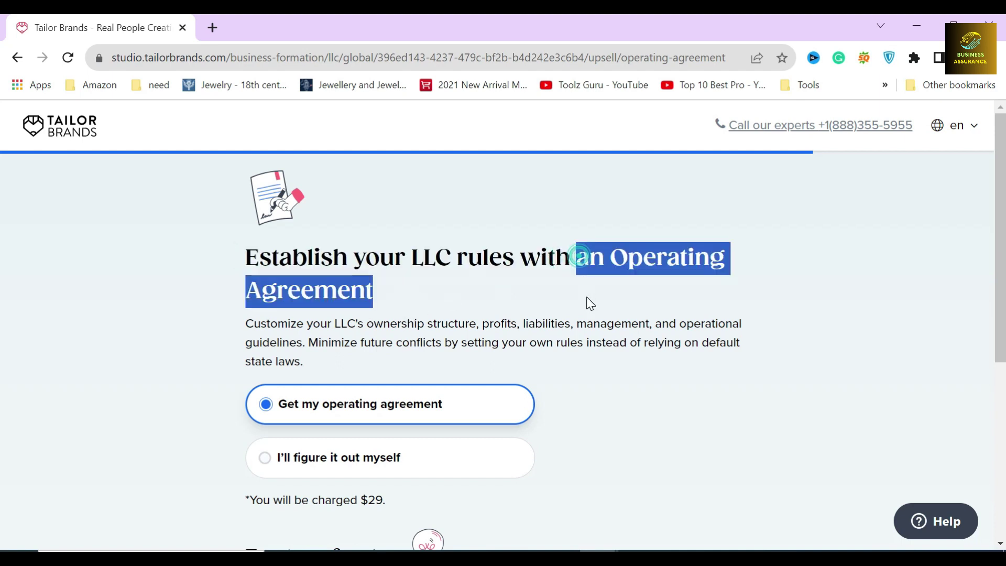
left_click_drag(313, 323, 357, 324)
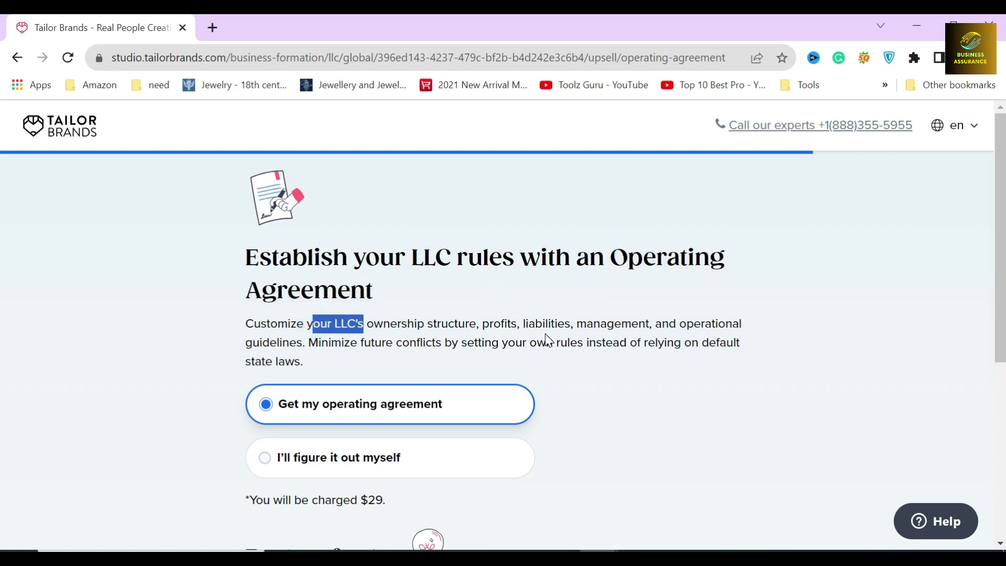
scroll(546, 341, "down", 2)
left_click(348, 280)
scroll(348, 314, "down", 2)
left_click_drag(262, 336, 390, 346)
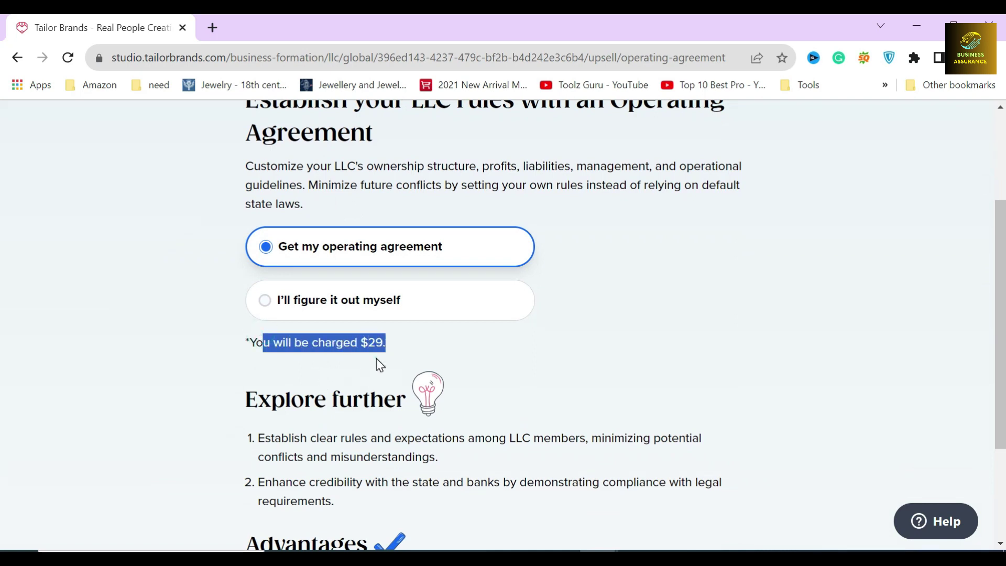
left_click(376, 358)
scroll(376, 358, "down", 3)
left_click(229, 277)
left_click(229, 324)
scroll(230, 325, "down", 1)
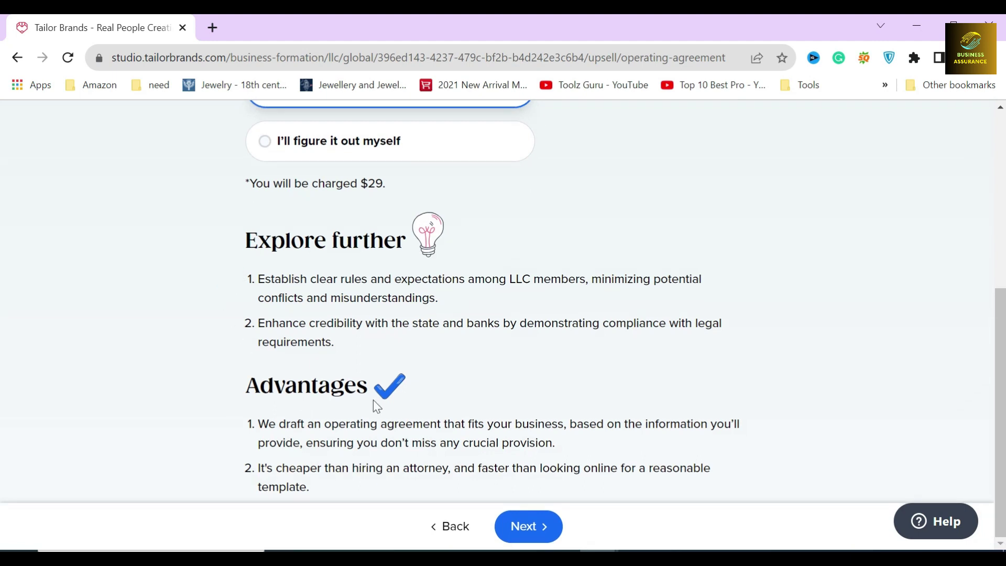
Keep "Get my operating agreement" selected and continue to the business bank account question
scroll(421, 367, "up", 2)
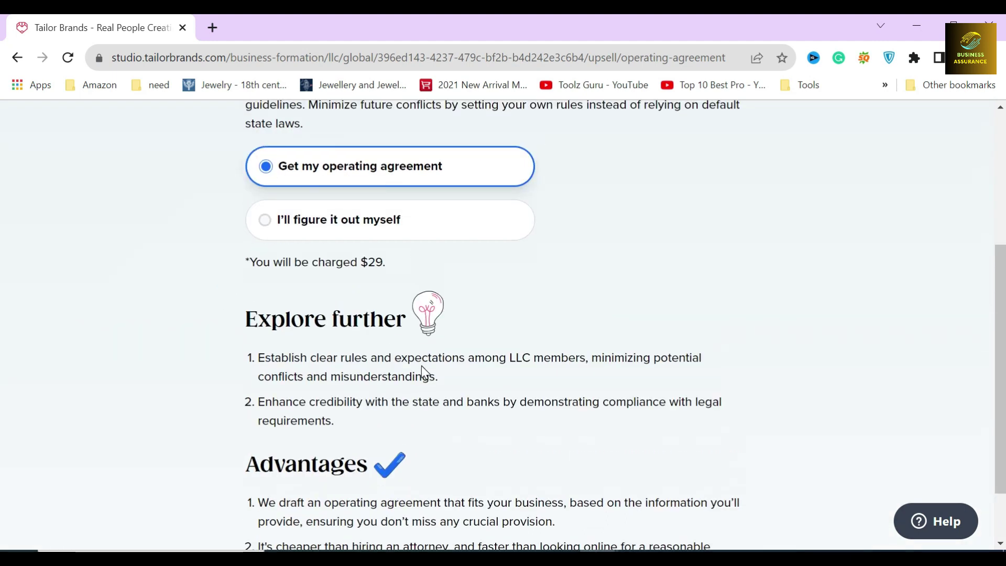
scroll(423, 365, "up", 1)
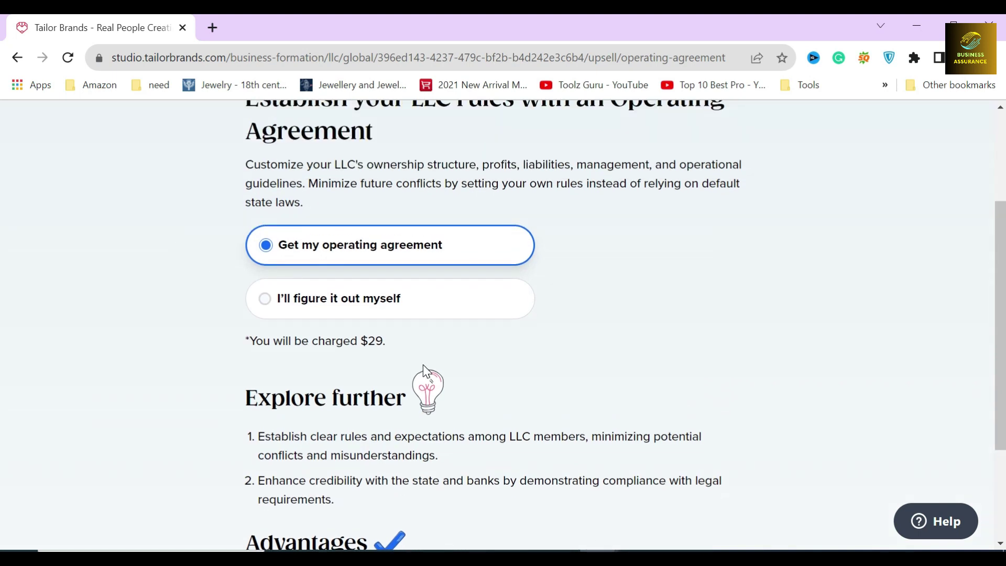
scroll(423, 365, "up", 1)
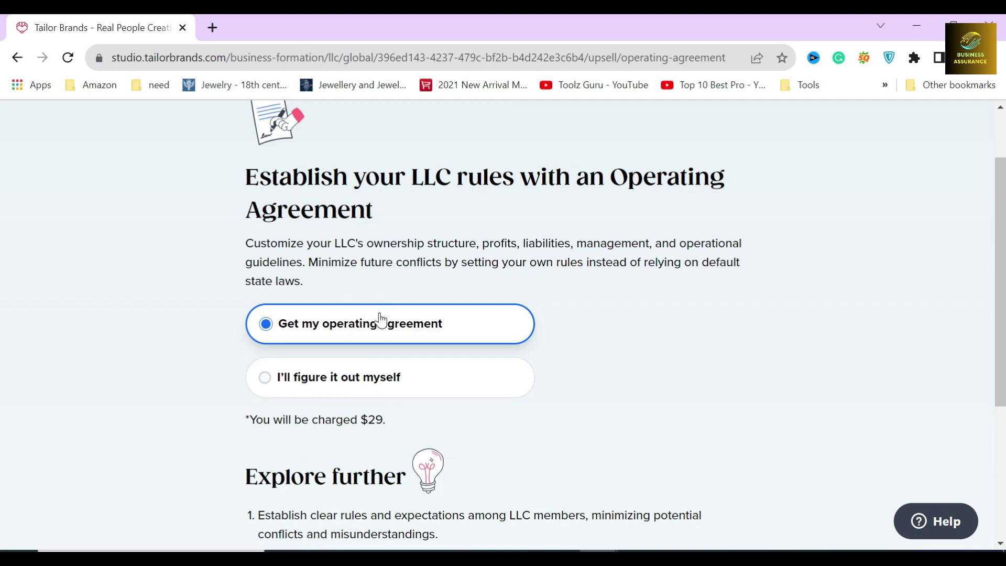
scroll(513, 338, "down", 4)
left_click(532, 532)
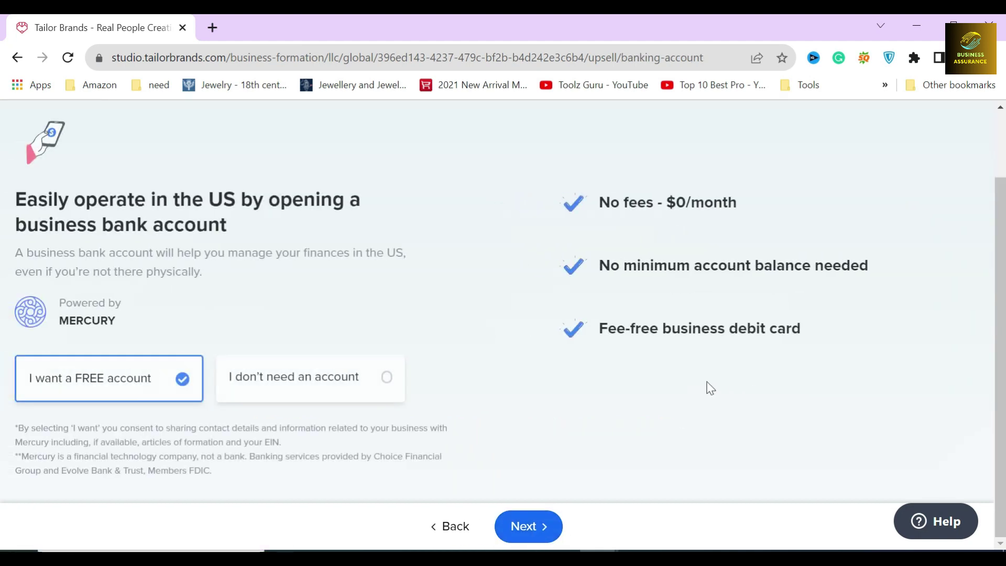
Read the Mercury business bank account offer, including its fees, minimum balance and debit card benefits
left_click_drag(38, 204, 291, 228)
left_click(258, 234)
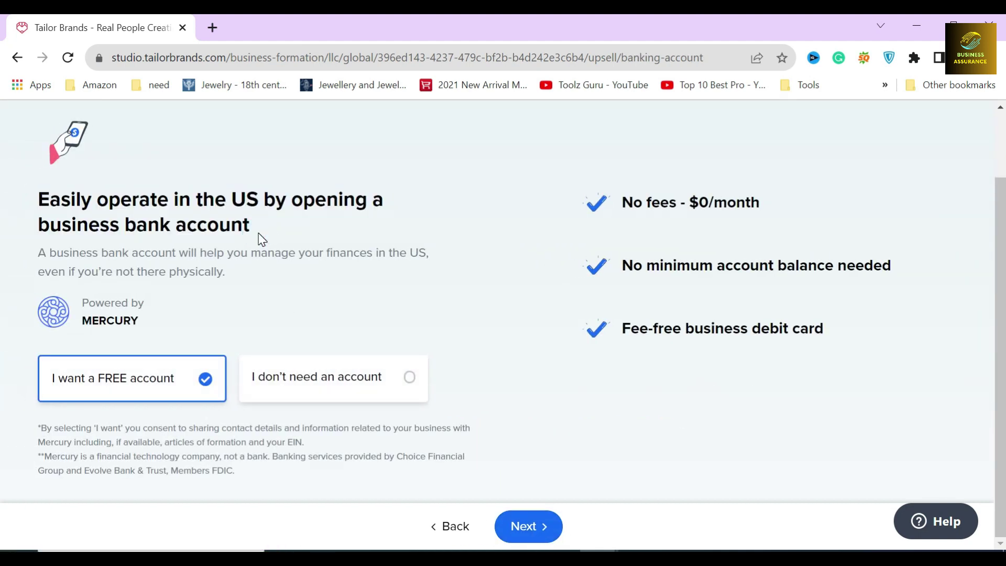
left_click_drag(37, 232, 255, 228)
left_click(257, 229)
left_click(234, 362)
left_click_drag(619, 203, 792, 207)
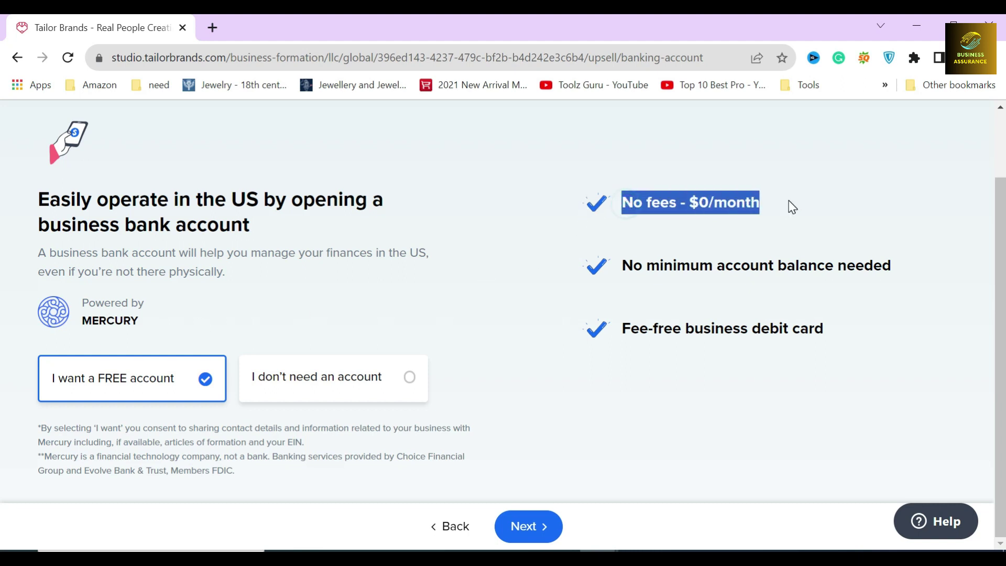
left_click_drag(619, 266, 929, 279)
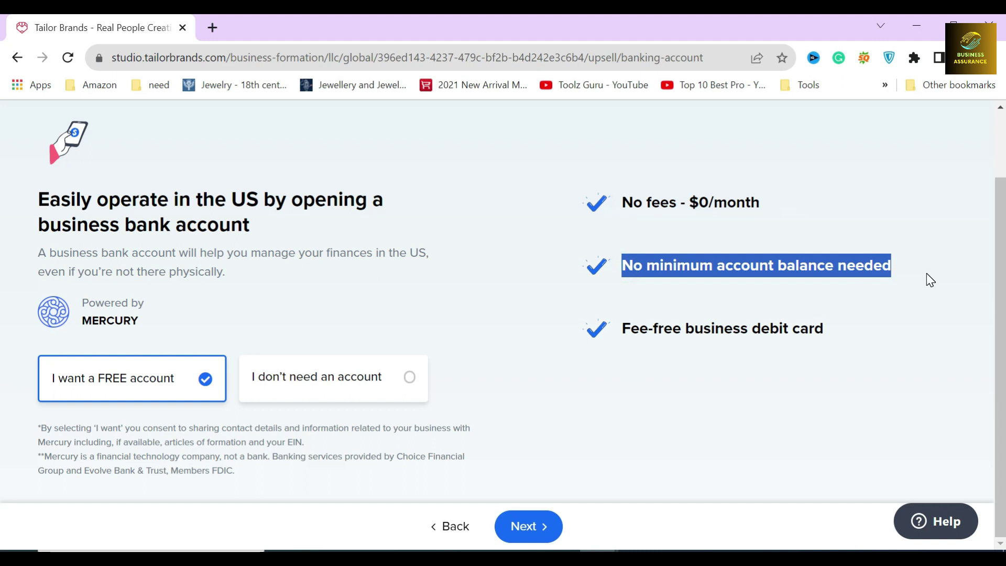
left_click_drag(619, 328, 897, 339)
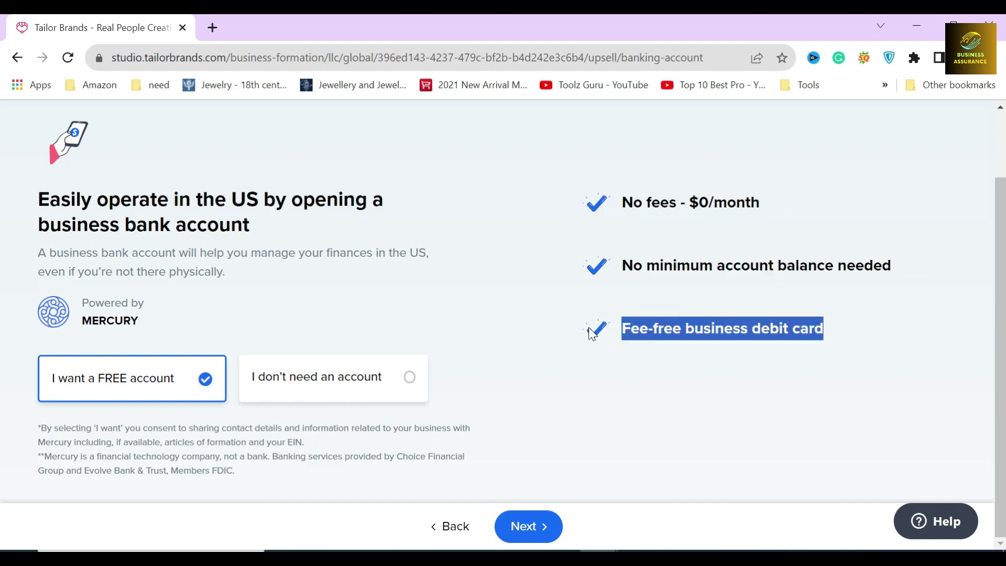
left_click(554, 322)
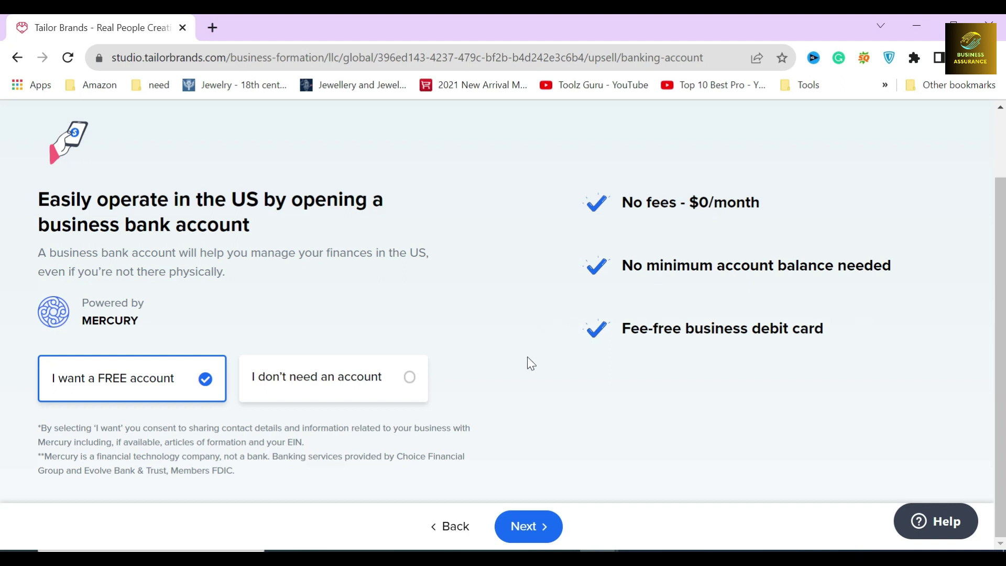
Decline the bank account with "I don't need an account" and continue to the checkout page
left_click(340, 373)
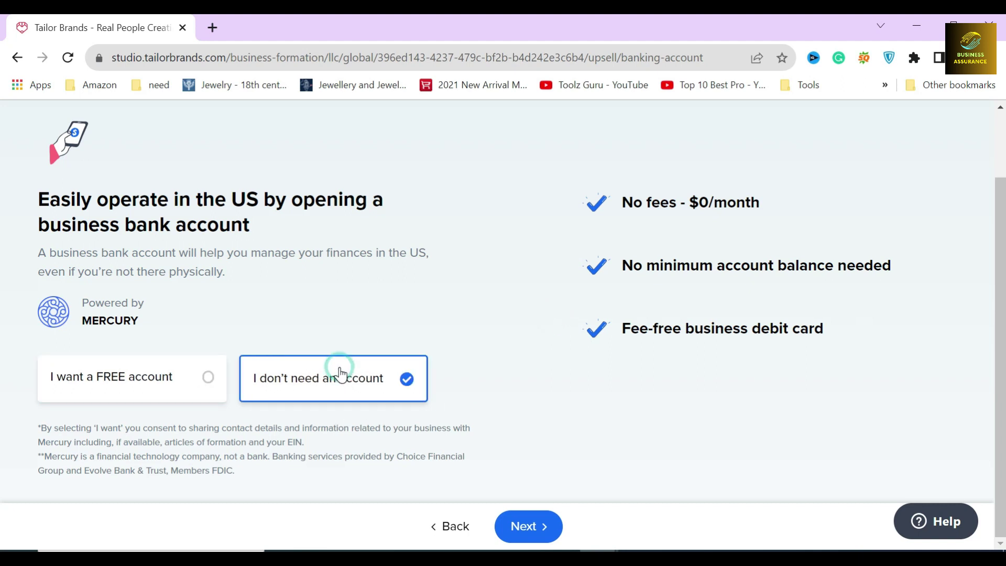
left_click(524, 528)
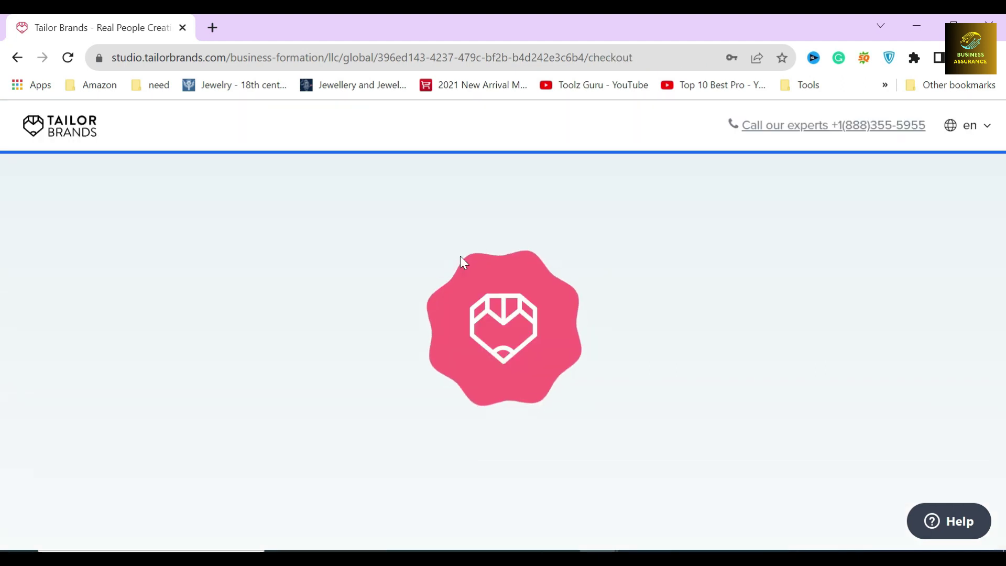
Review the checkout's plan, add-on services, state fee and total, switching Business banking on and back off
left_click_drag(264, 184, 604, 219)
scroll(604, 219, "down", 15)
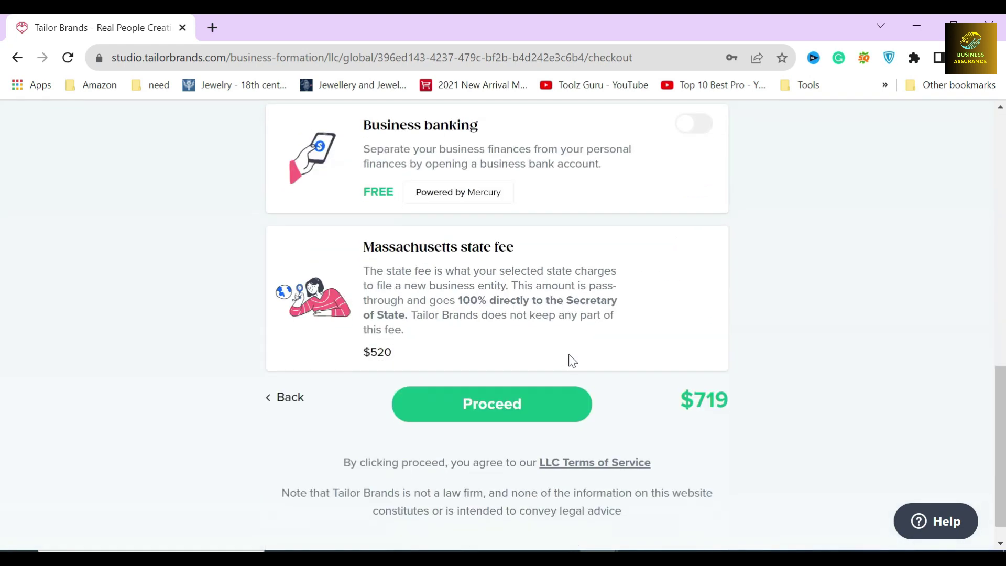
left_click_drag(680, 378, 740, 383)
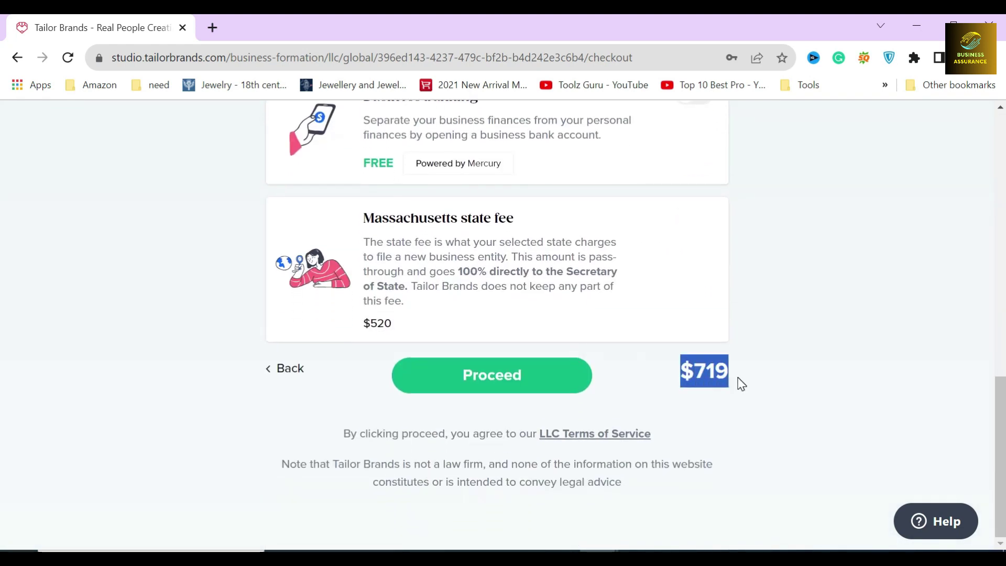
left_click(706, 409)
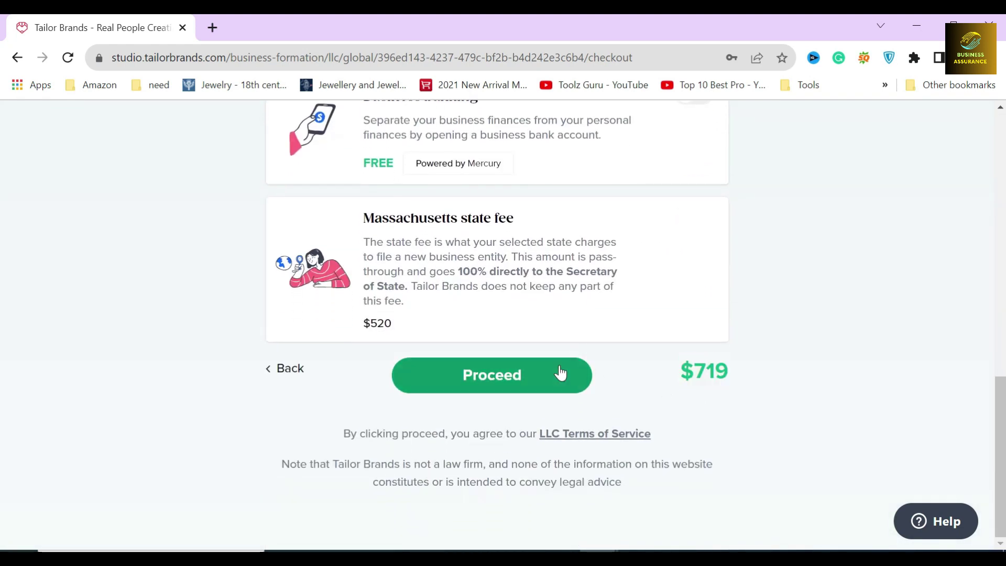
scroll(545, 372, "up", 6)
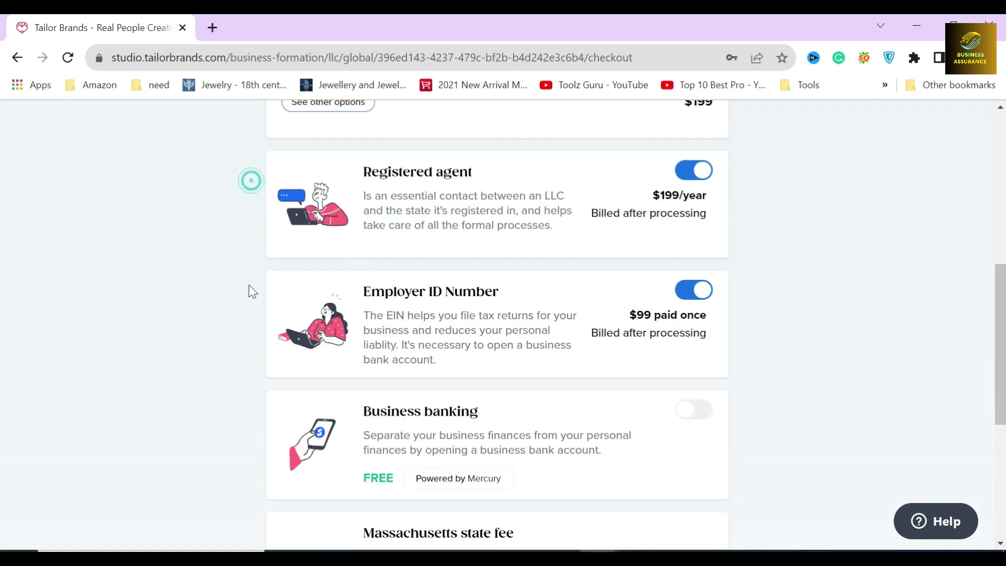
scroll(272, 419, "down", 3)
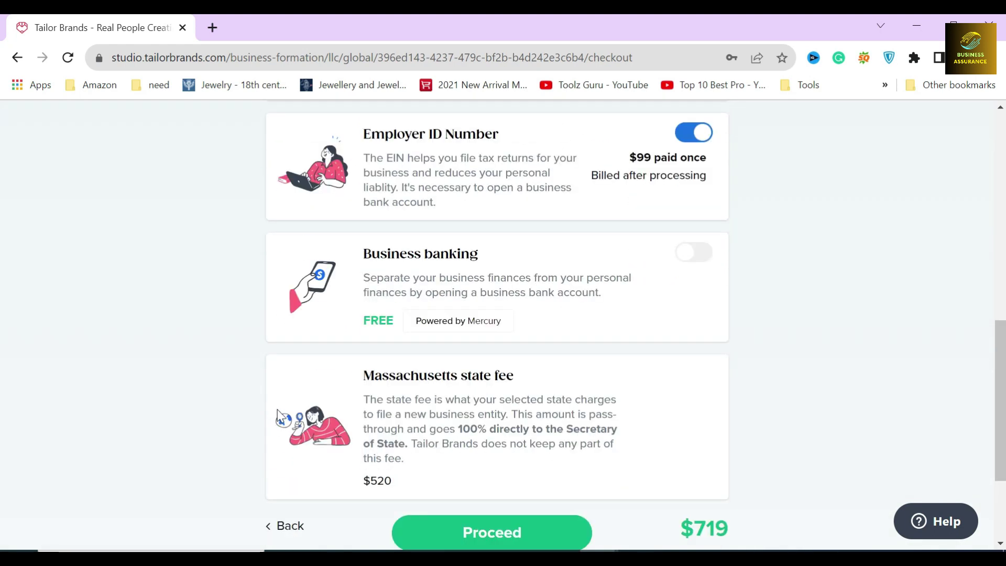
left_click(690, 254)
left_click(689, 255)
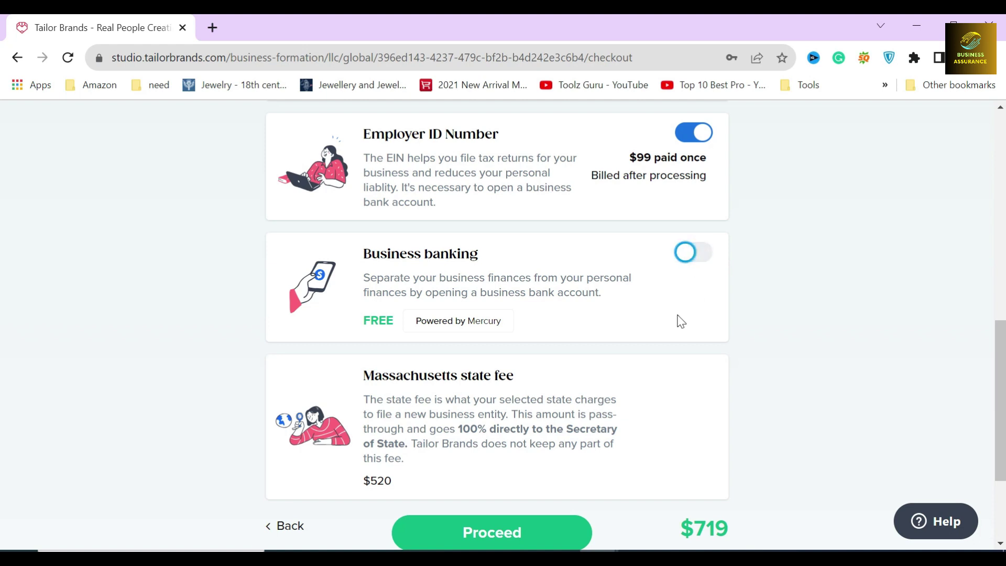
scroll(439, 309, "up", 10)
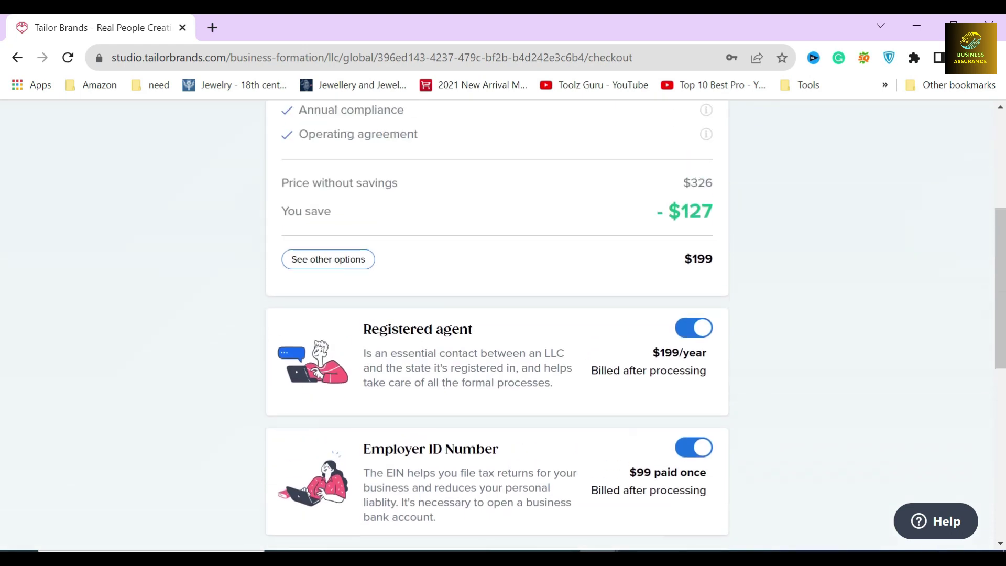
scroll(430, 298, "down", 10)
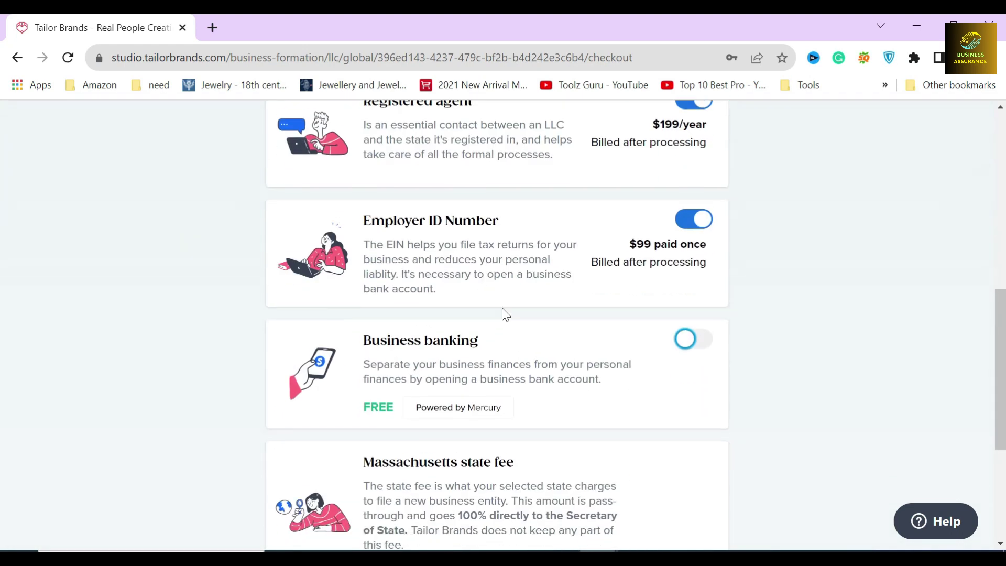
Proceed from the checkout to payment and continue with Card as the payment method
left_click(488, 382)
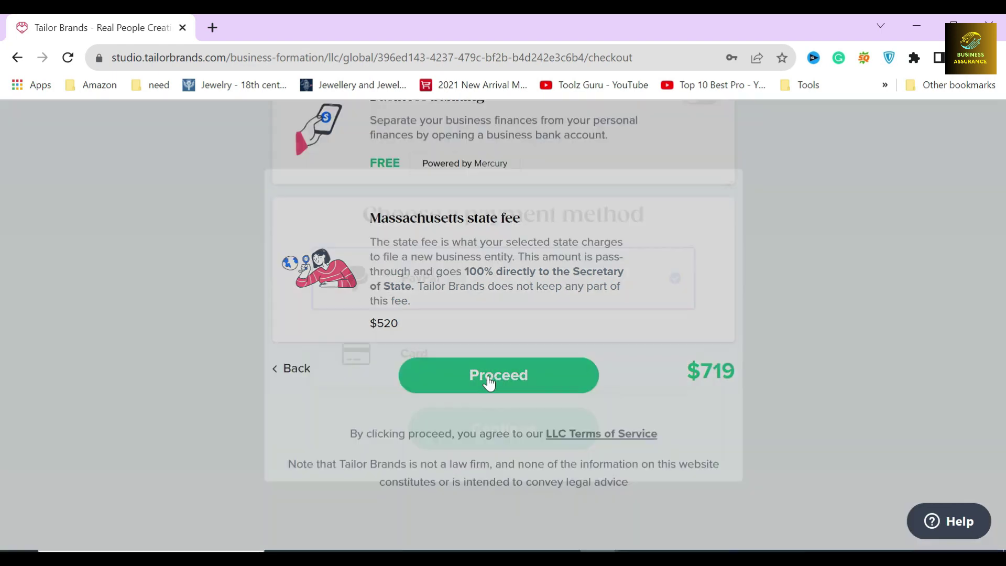
left_click_drag(429, 215, 436, 215)
triple_click(435, 212)
left_click(348, 218)
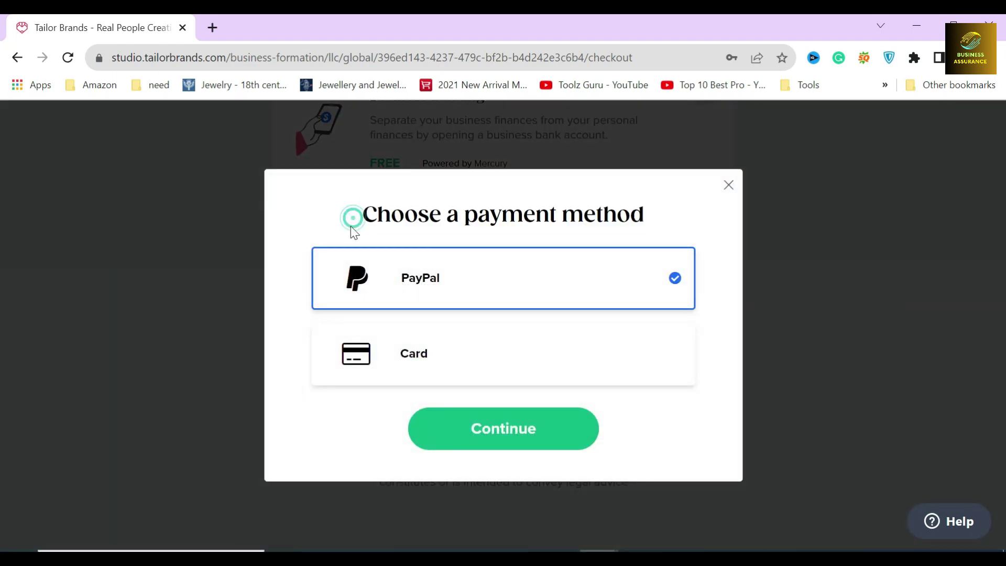
left_click(451, 361)
left_click(496, 437)
double_click(473, 178)
left_click(400, 175)
left_click(271, 231)
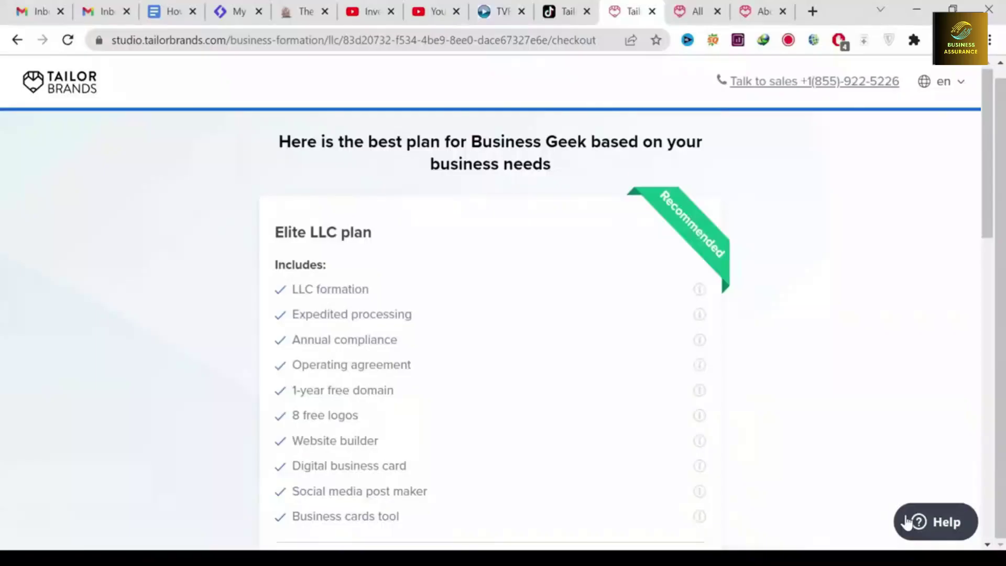
Open the help chat on the checkout page and read the Tailor Brands bot's welcome messages
left_click(908, 520)
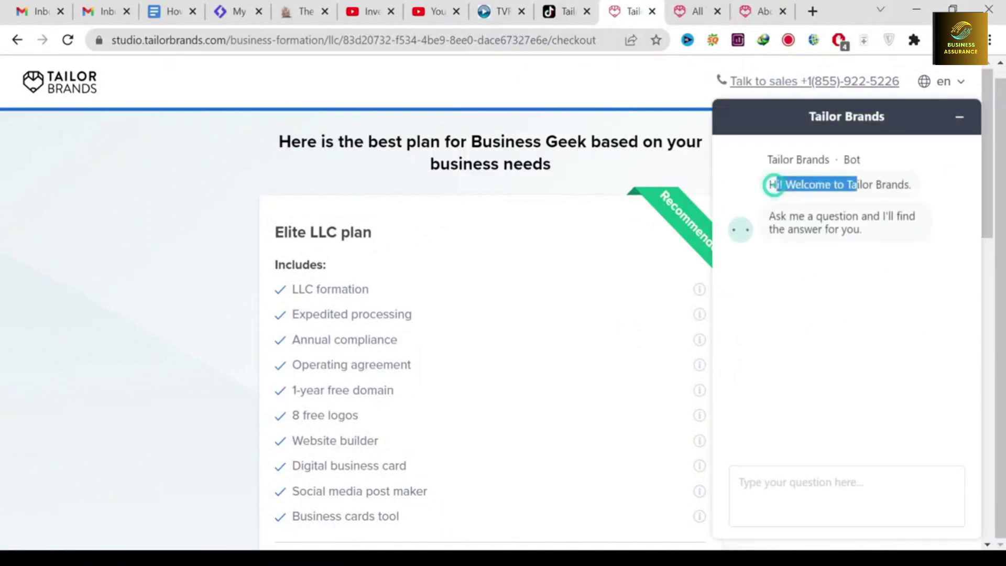
left_click_drag(861, 232, 781, 216)
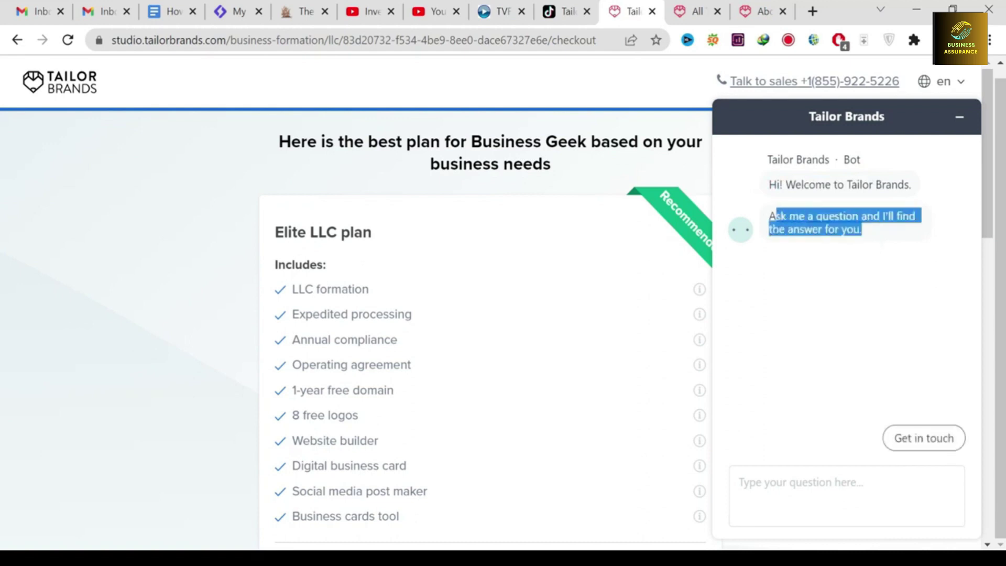
left_click(782, 253)
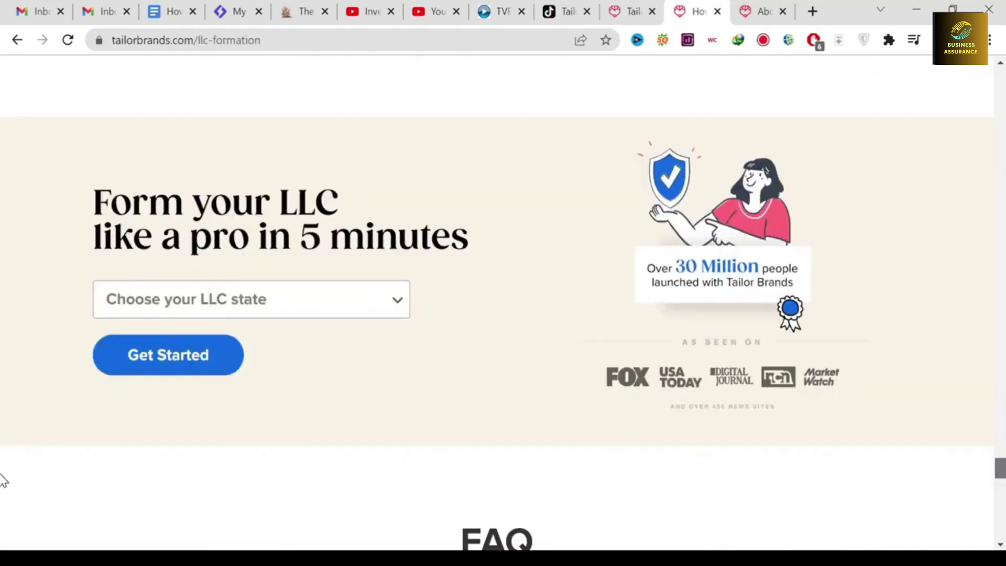
Look through the LLC formation page, from the "Form your LLC like a pro in 5 minutes" section back up through the guide
left_click_drag(999, 478, 999, 474)
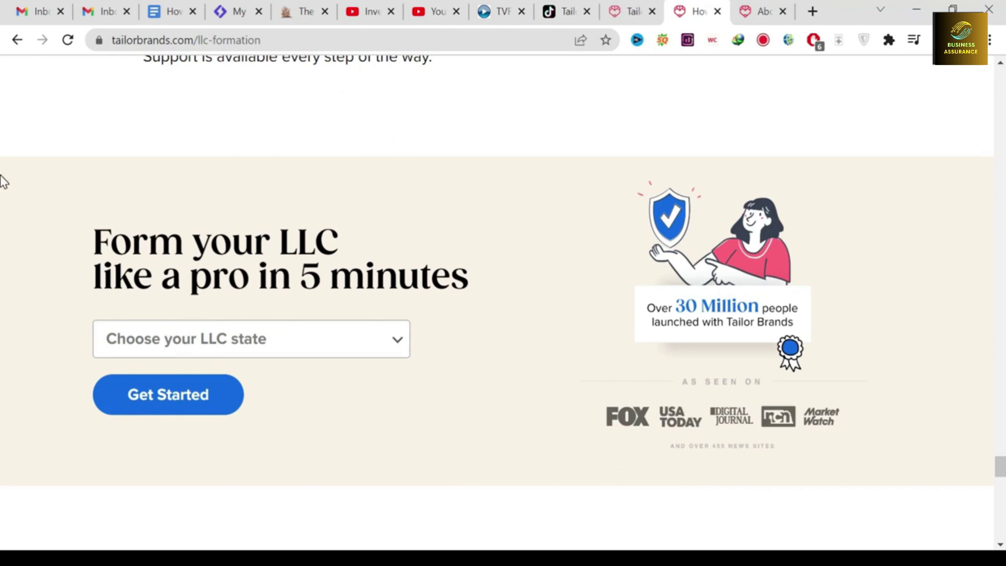
left_click_drag(93, 233, 468, 291)
left_click(444, 242)
scroll(545, 262, "up", 15)
scroll(545, 260, "up", 20)
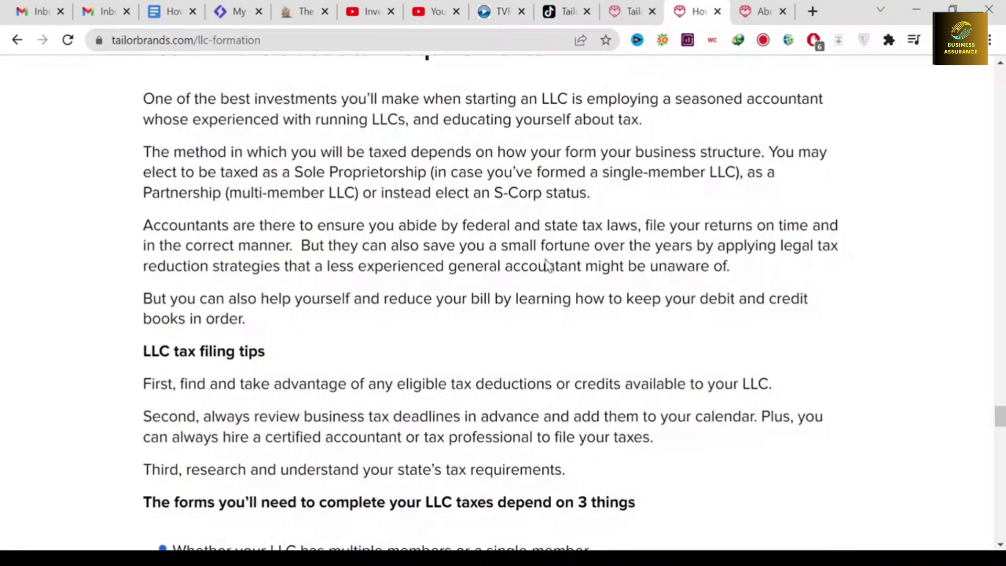
scroll(545, 260, "up", 20)
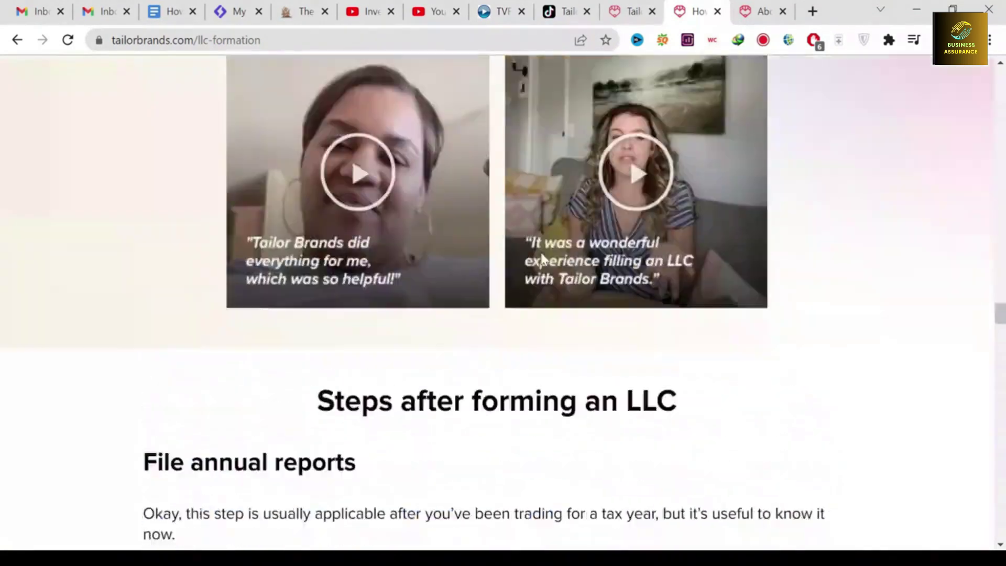
Examine the "Form an LLC, Hassle-Free" section and the "Form an LLC in a few minutes" heading that opens the LLC formation page
scroll(538, 260, "down", 2)
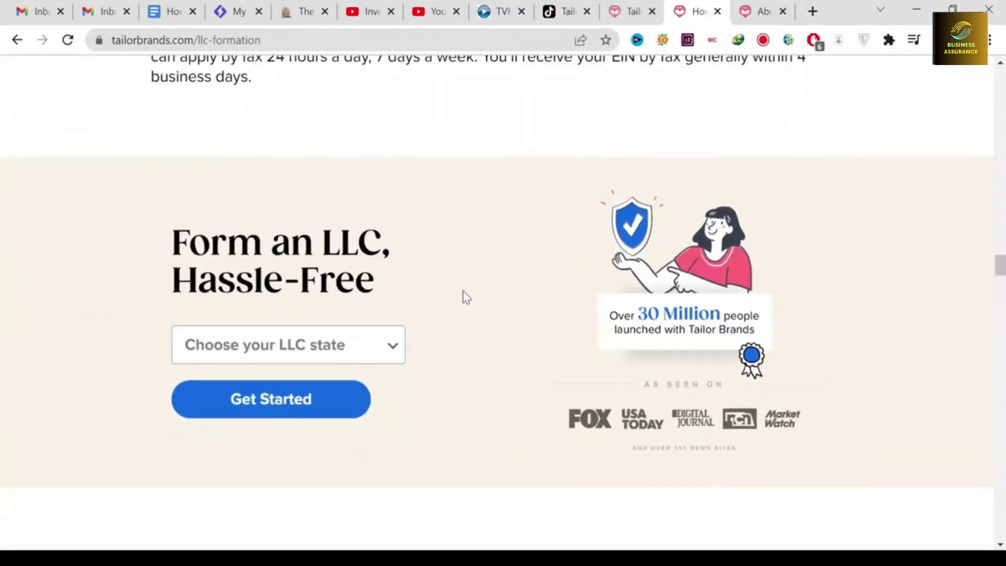
left_click_drag(375, 283, 210, 242)
left_click(416, 254)
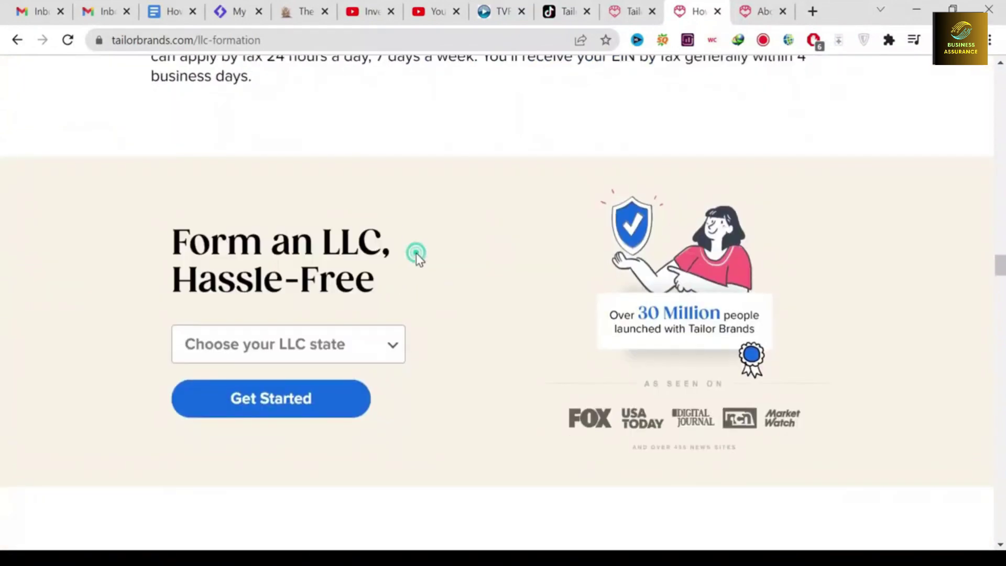
scroll(398, 256, "up", 15)
scroll(377, 184, "up", 15)
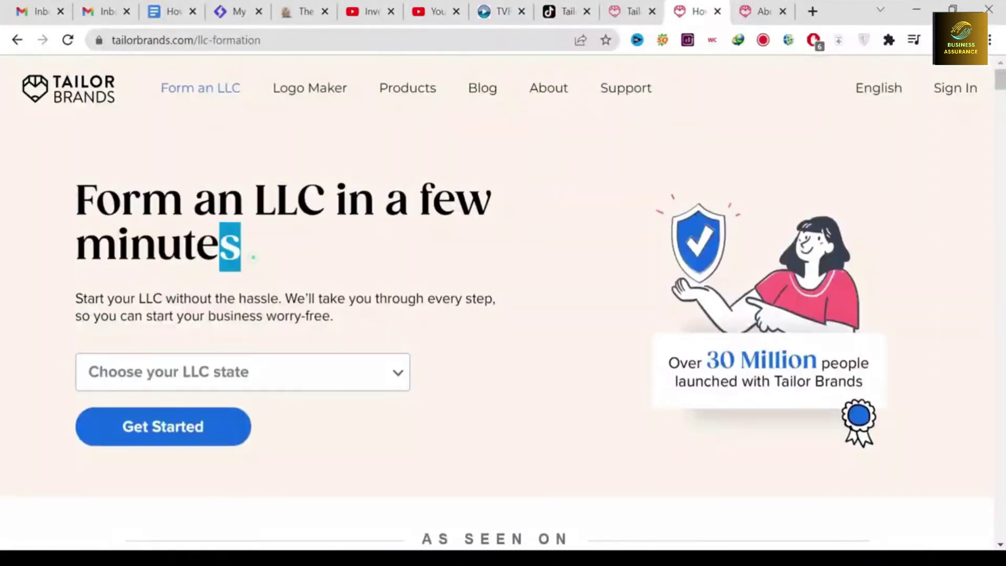
left_click_drag(253, 257, 83, 199)
left_click(291, 241)
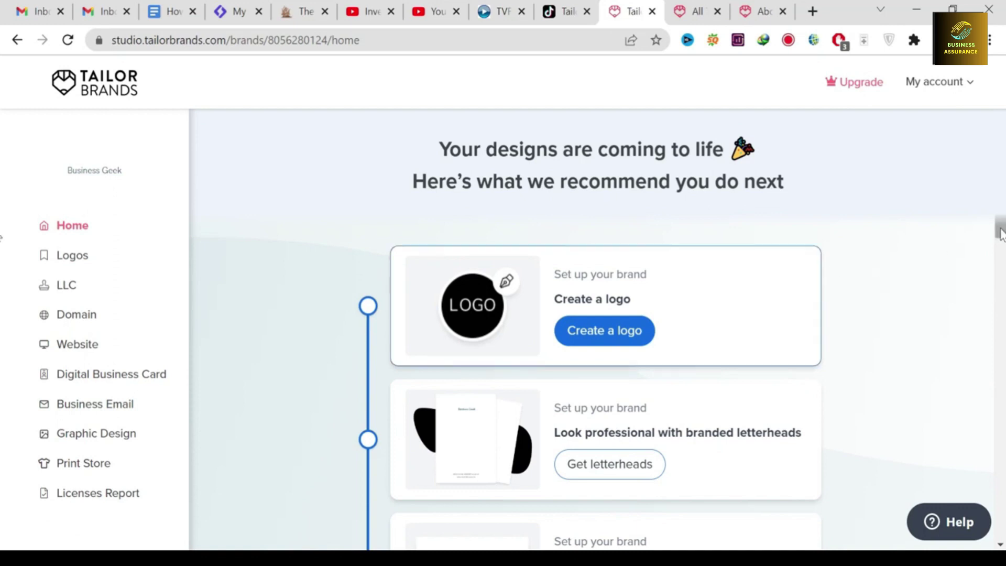
Review the recommended next steps on the brand's studio home page, from branded letterheads and presentation templates through bank account and business insurance
left_click_drag(1003, 232, 1003, 259)
left_click_drag(554, 282, 853, 287)
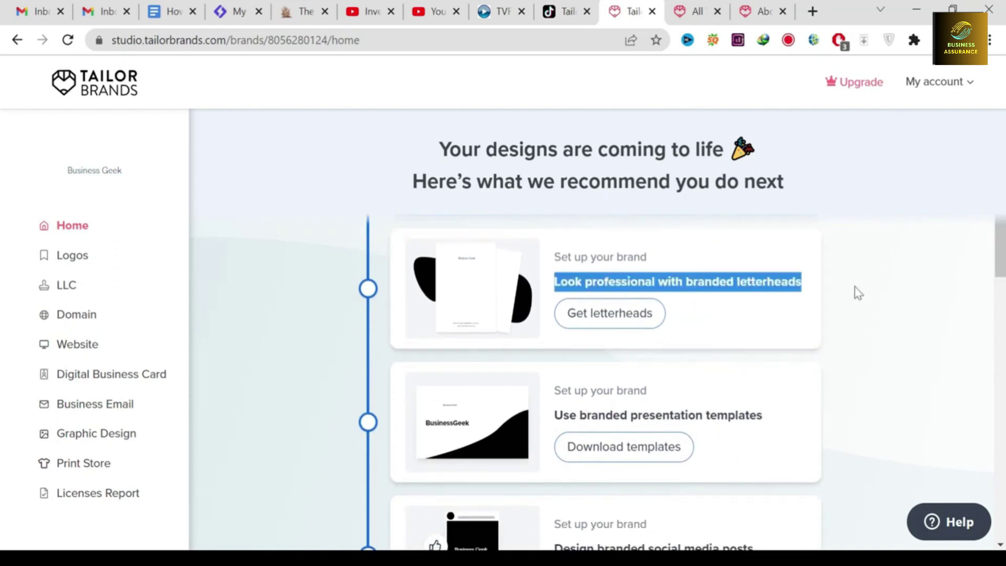
left_click(885, 286)
left_click_drag(1003, 268, 1004, 305)
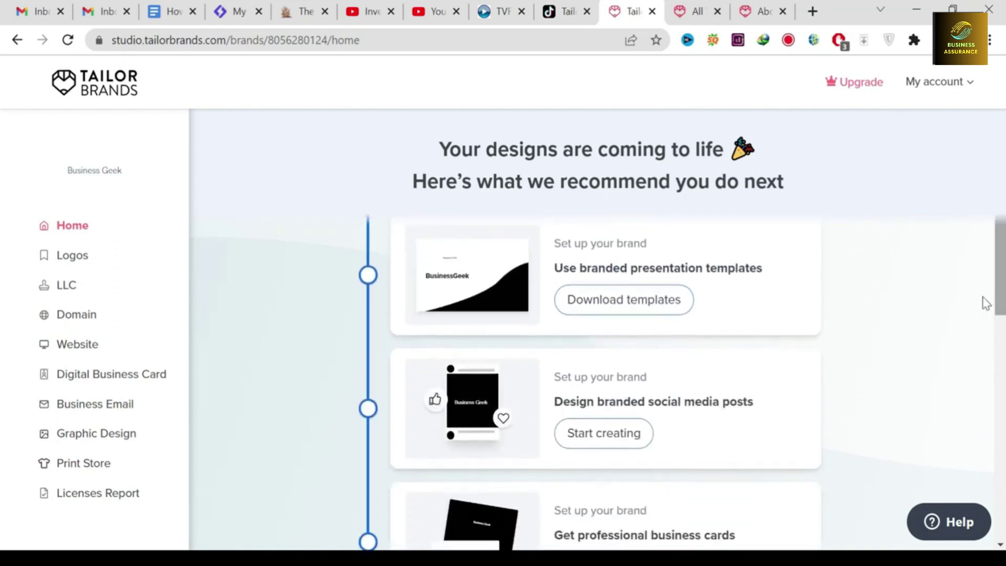
left_click_drag(554, 269, 770, 291)
left_click(856, 301)
left_click_drag(1001, 300, 960, 336)
left_click_drag(803, 340, 755, 264)
left_click(754, 270)
left_click_drag(1001, 331, 997, 372)
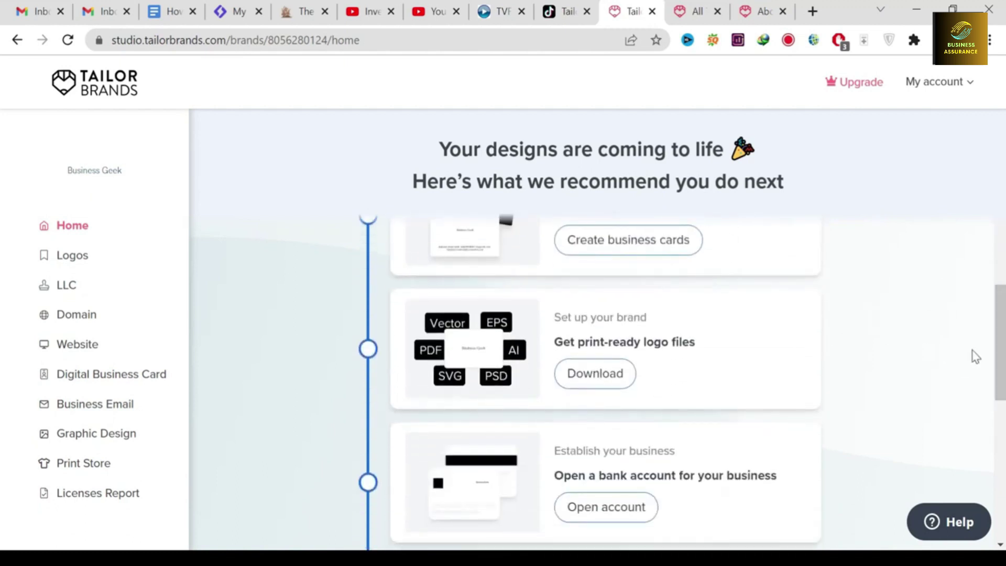
scroll(975, 356, "down", 3)
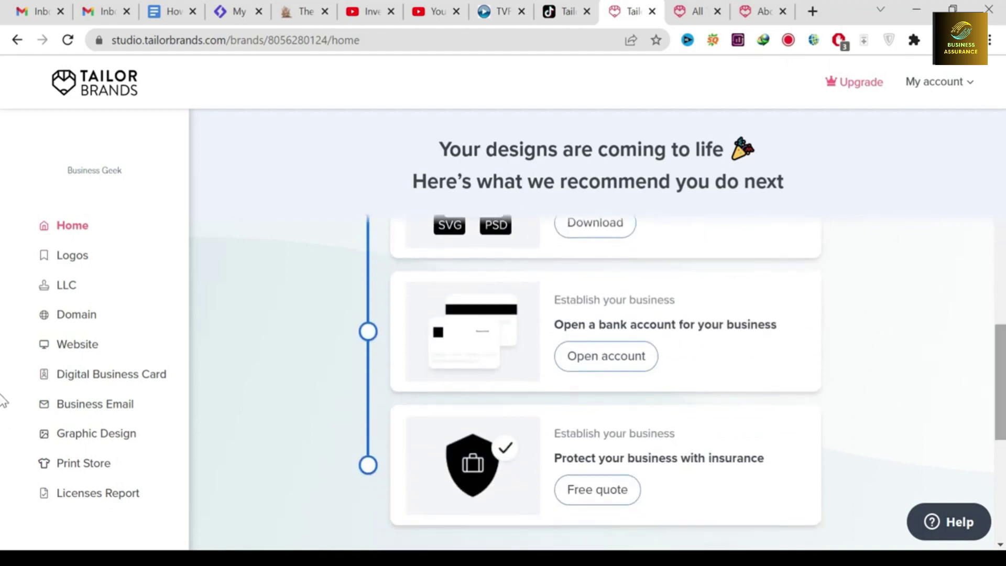
scroll(821, 314, "down", 3)
scroll(952, 409, "down", 1)
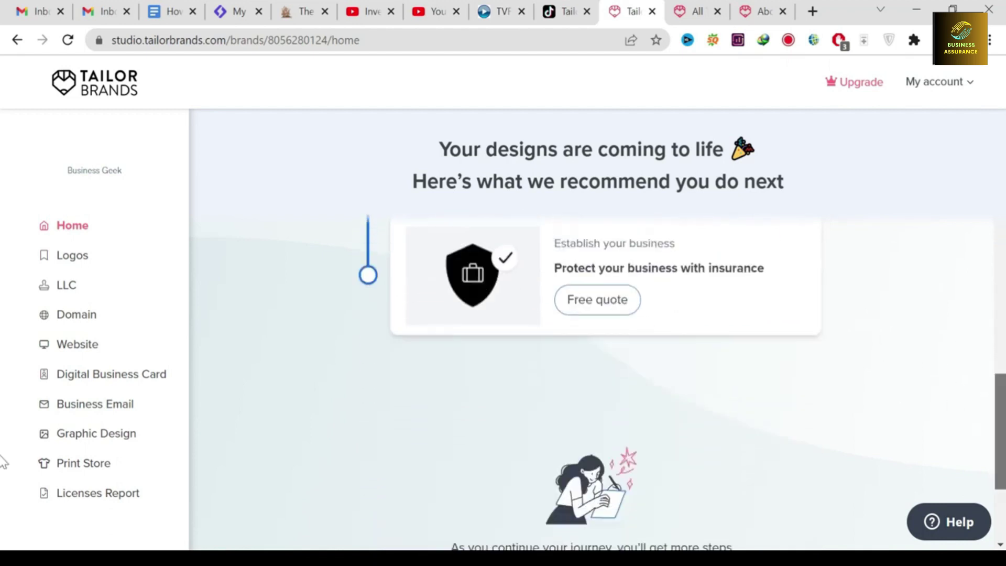
scroll(1001, 504, "down", 3)
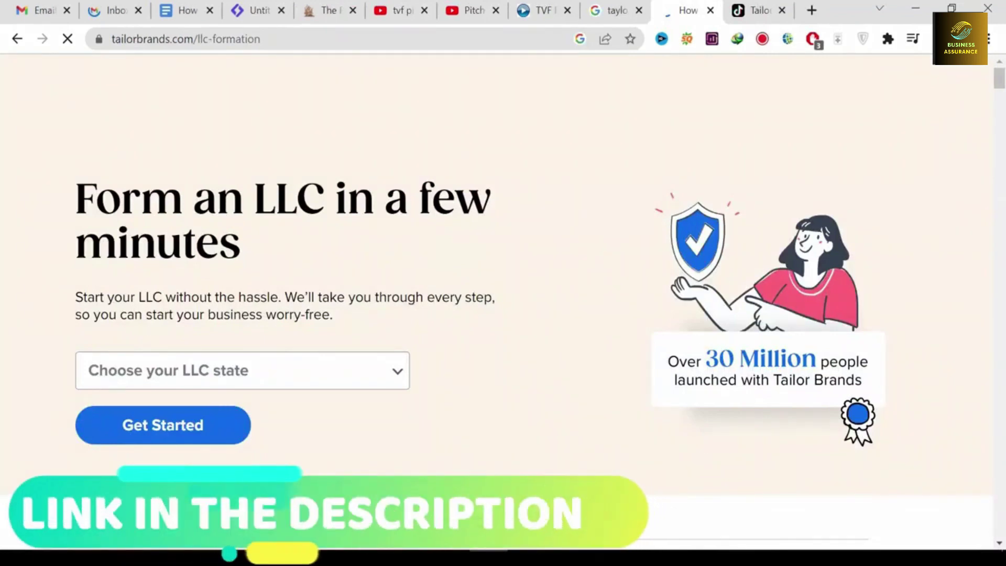